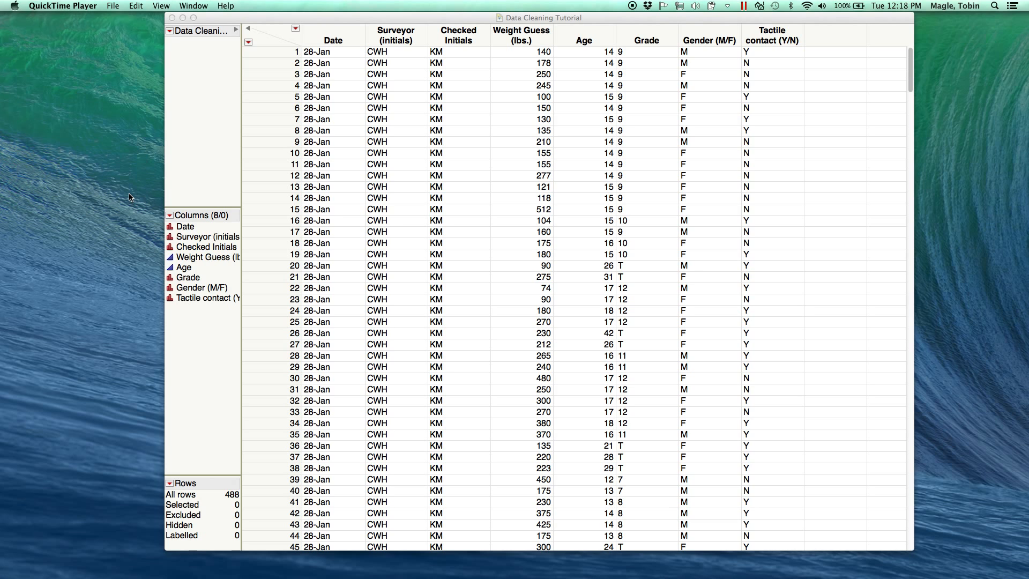
Select the Tactile contact (Y/N) column in the Data Cleaning Tutorial table and check its entries for consistent coding
click(248, 15)
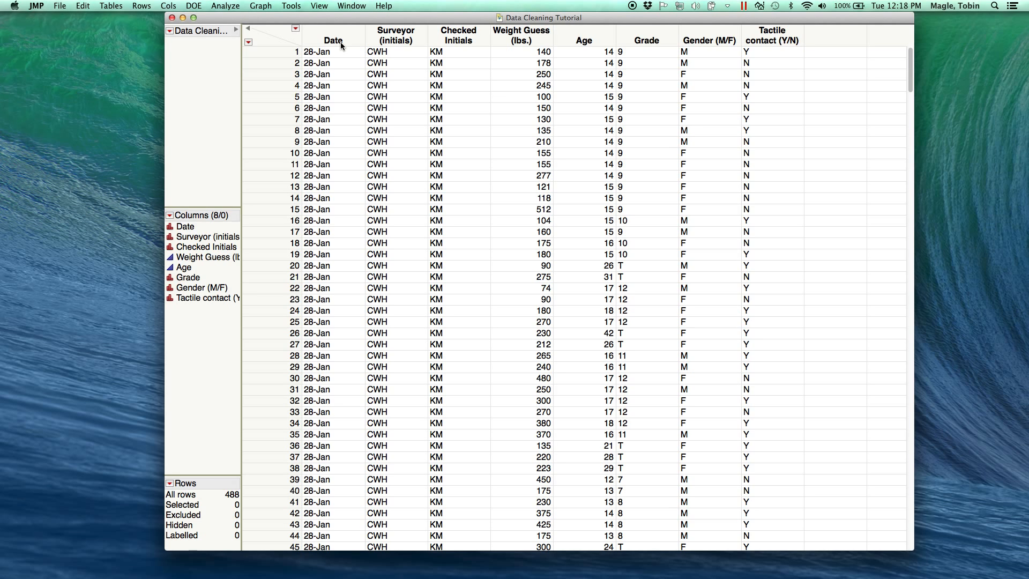
click(722, 41)
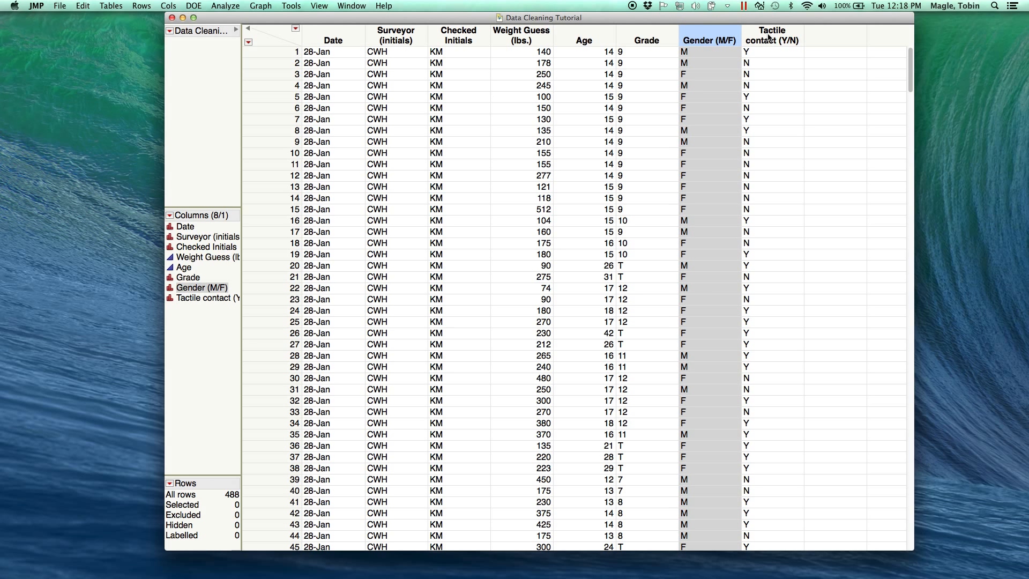
click(770, 37)
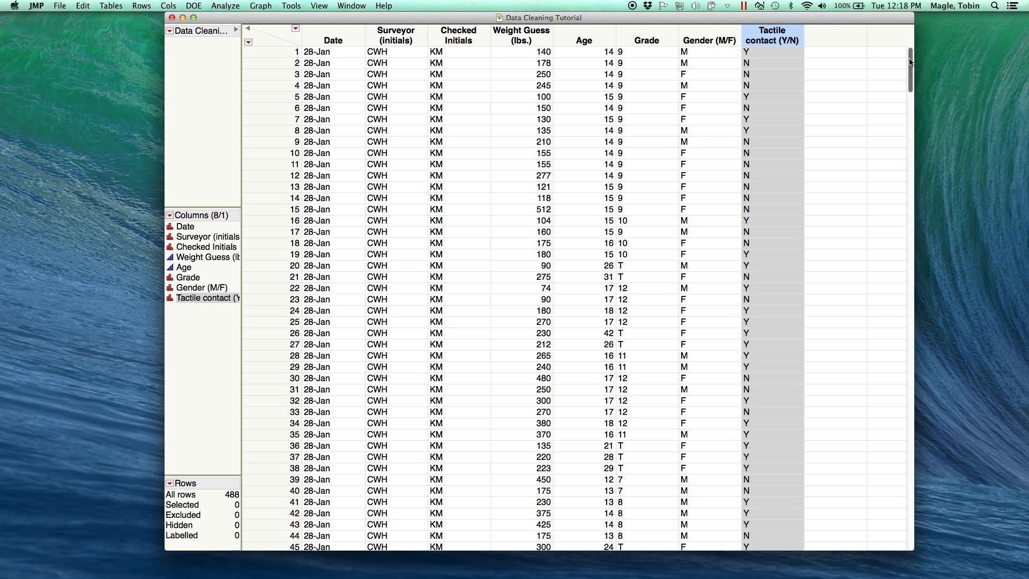
drag(909, 62, 921, 220)
scroll(811, 200, up, 4)
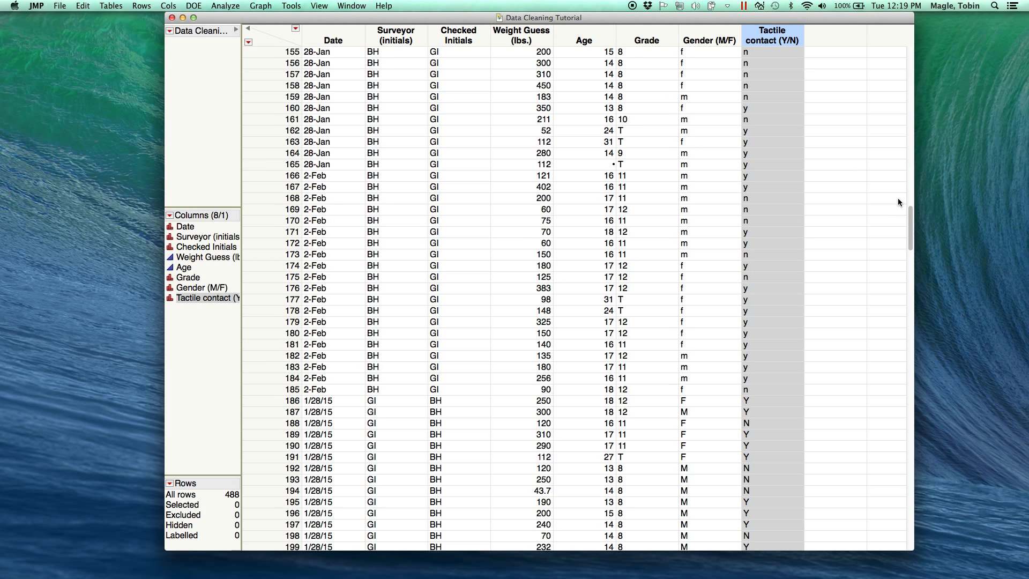
drag(910, 227, 909, 25)
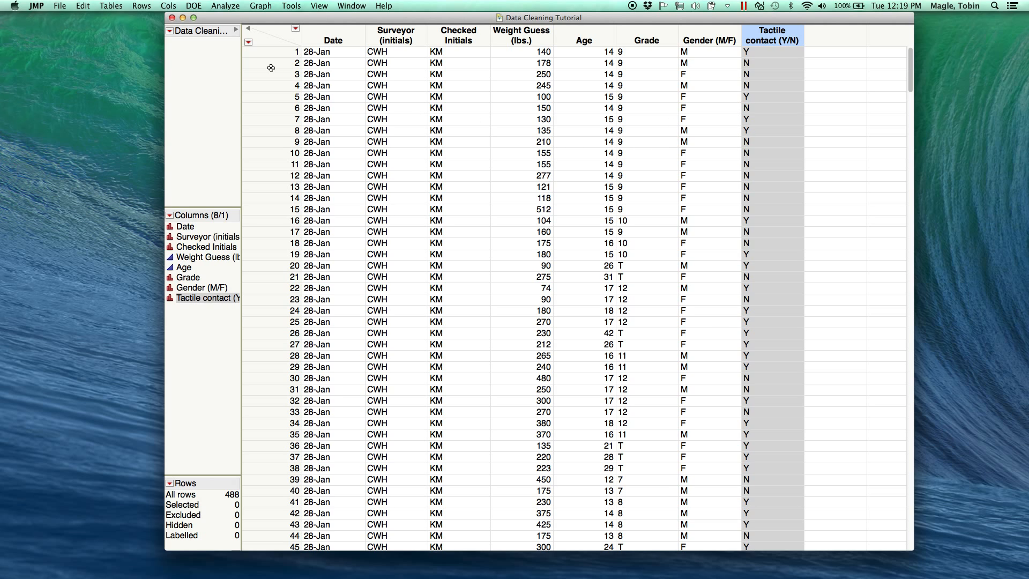
Recode the Tactile contact (Y/N) column in place, changing n to N and y to Y, and check the column
click(168, 6)
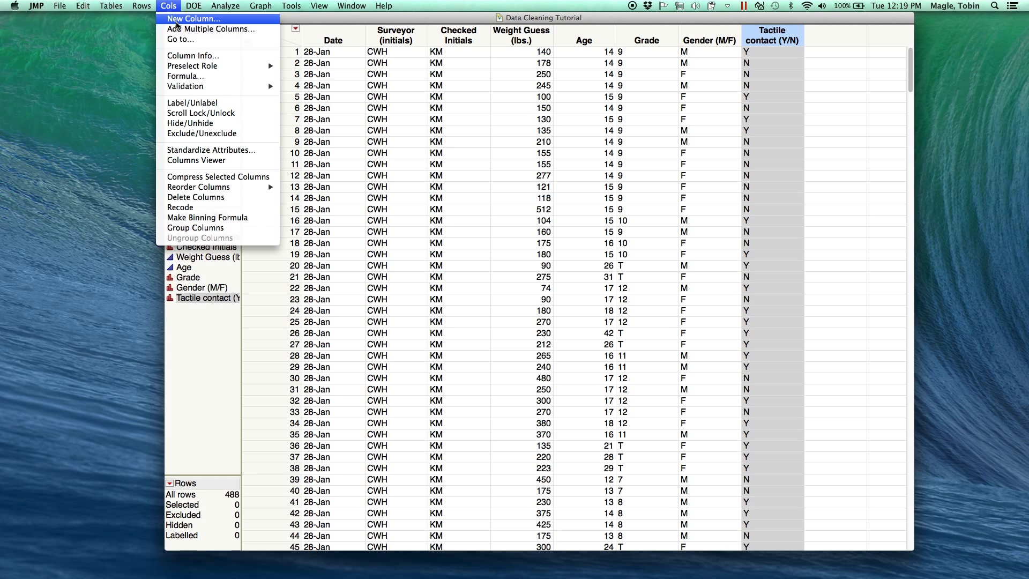
click(217, 209)
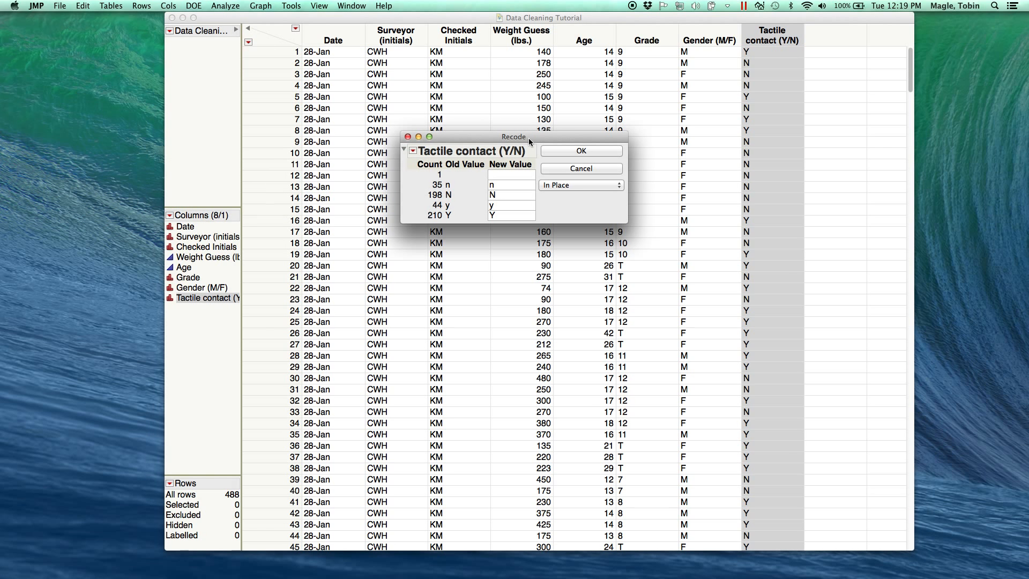
drag(529, 139, 225, 119)
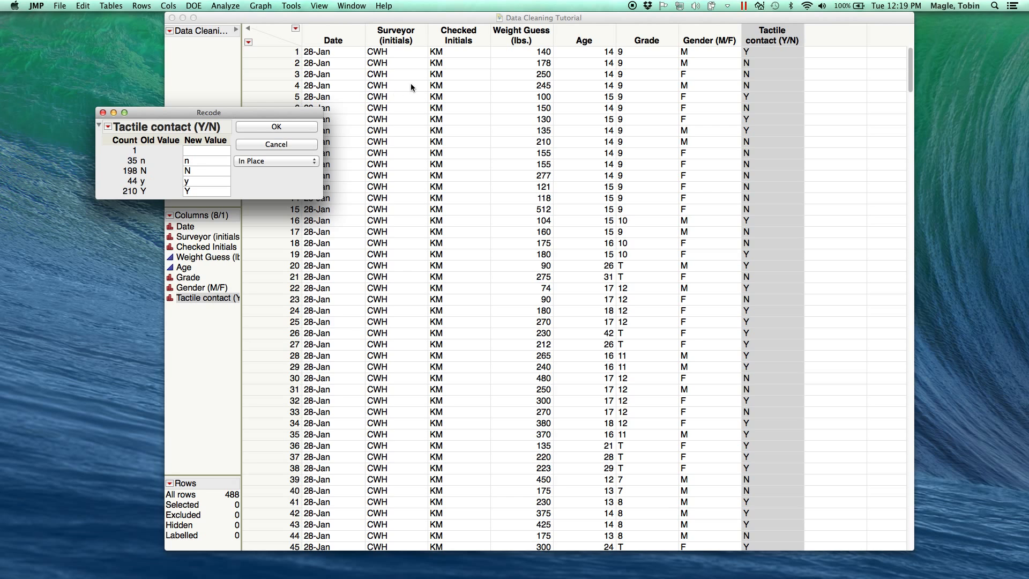
click(201, 160)
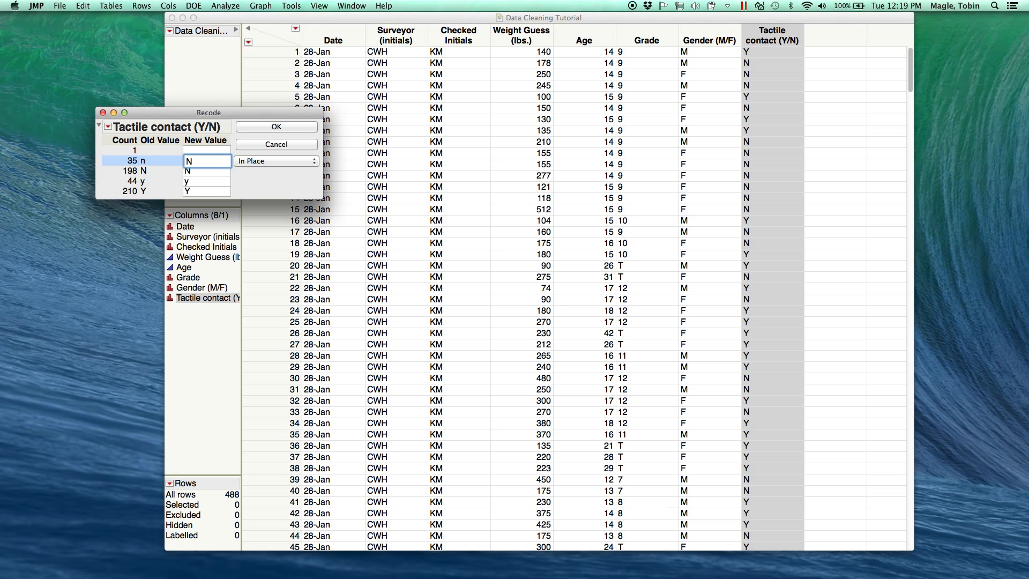
click(207, 181)
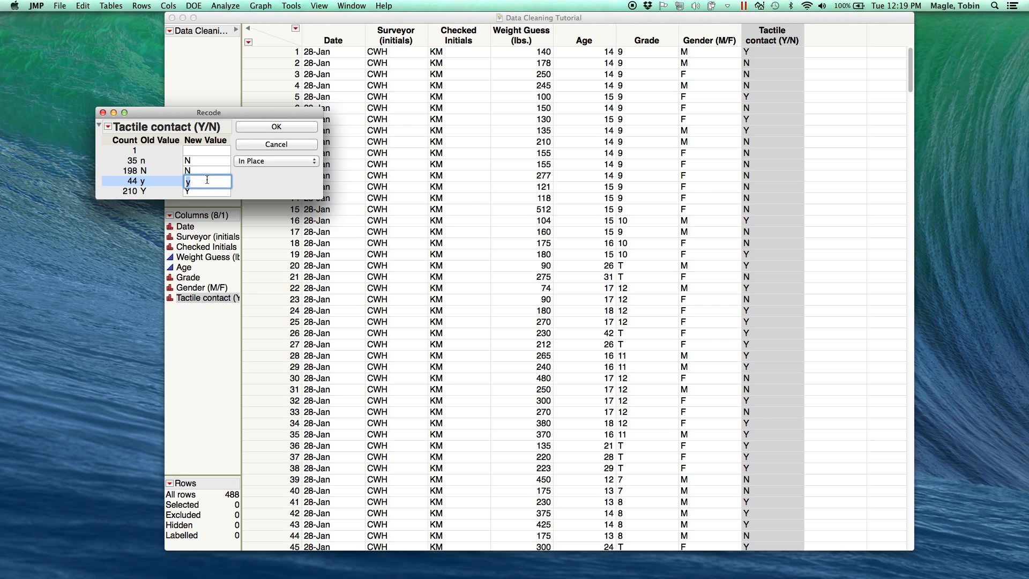
text(Y)
click(305, 184)
click(275, 127)
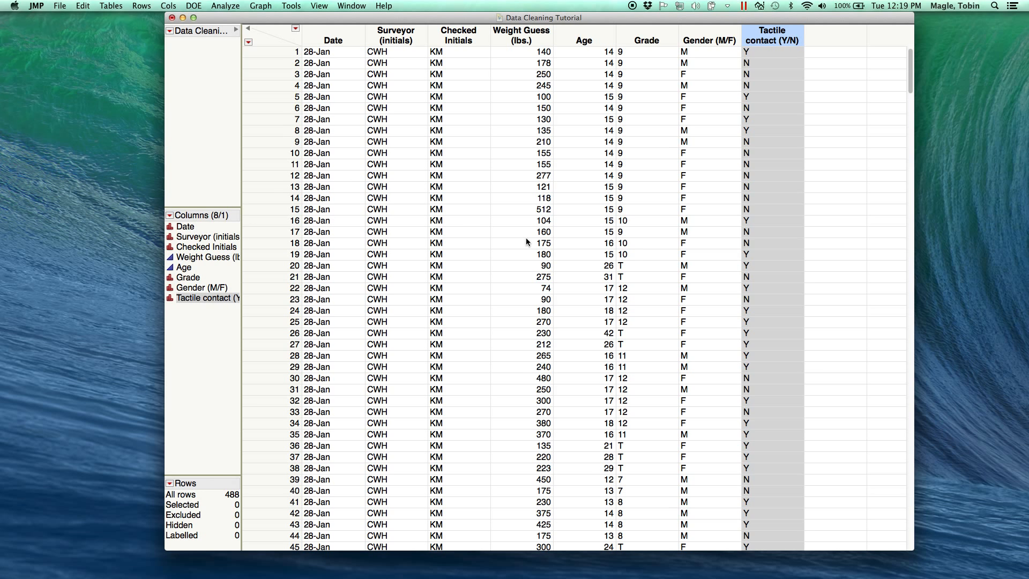
scroll(777, 171, down, 4)
drag(907, 82, 929, 506)
drag(927, 346, 927, 38)
Recode the Gender (M/F) column in place, changing f to F and m to M
click(712, 42)
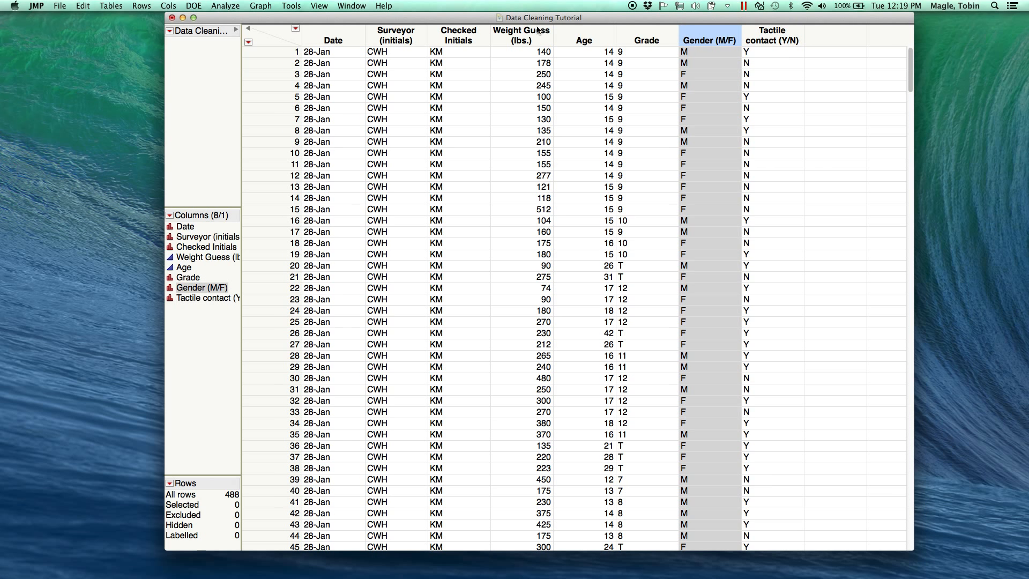
click(168, 6)
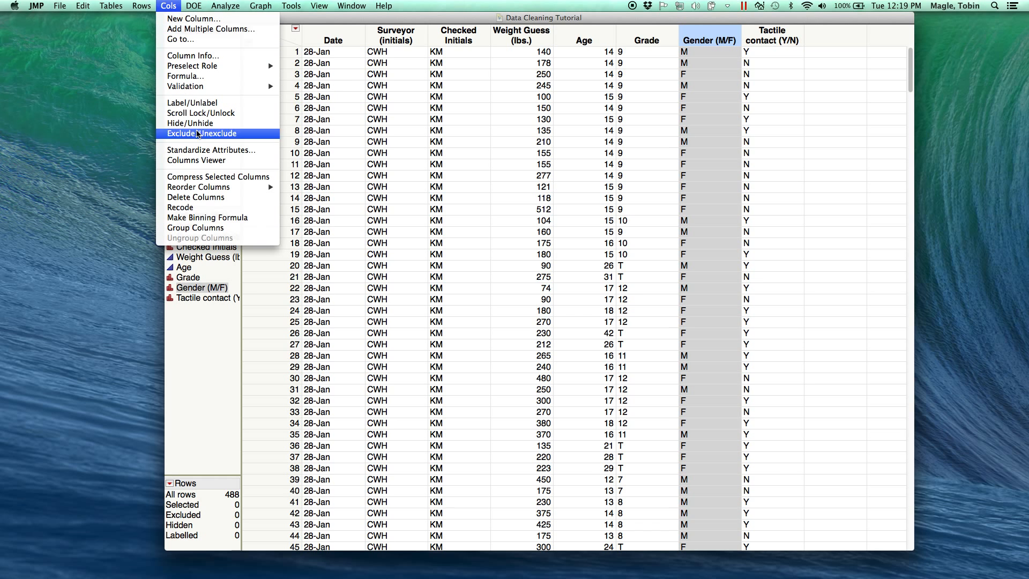
click(234, 207)
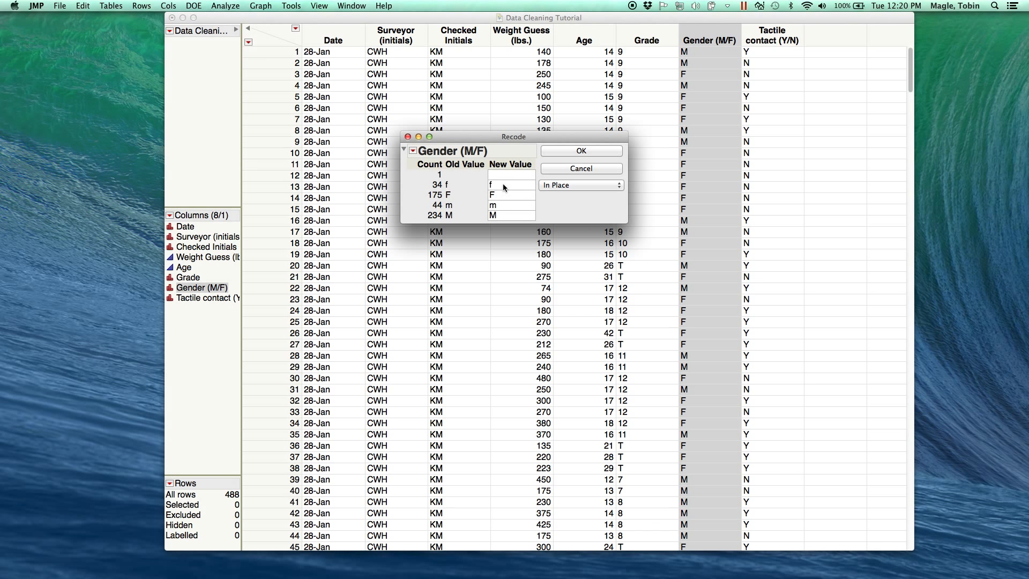
click(503, 184)
text(F)
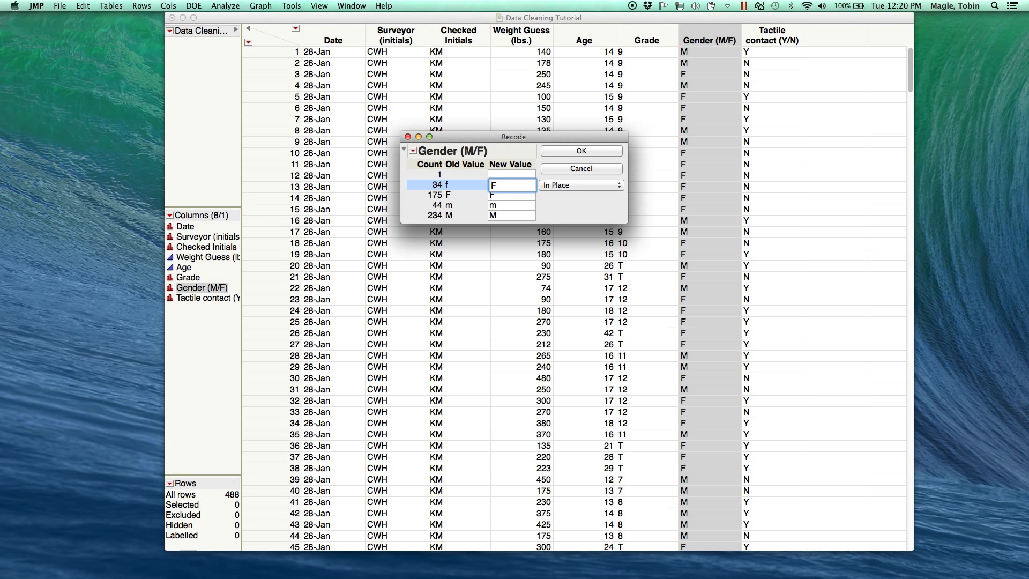
click(503, 201)
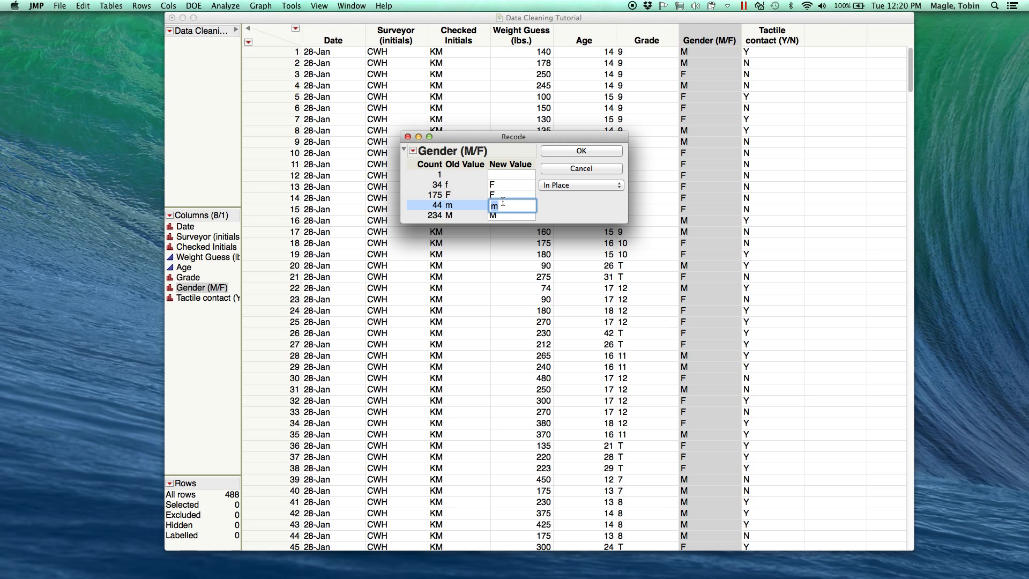
text(M)
click(555, 150)
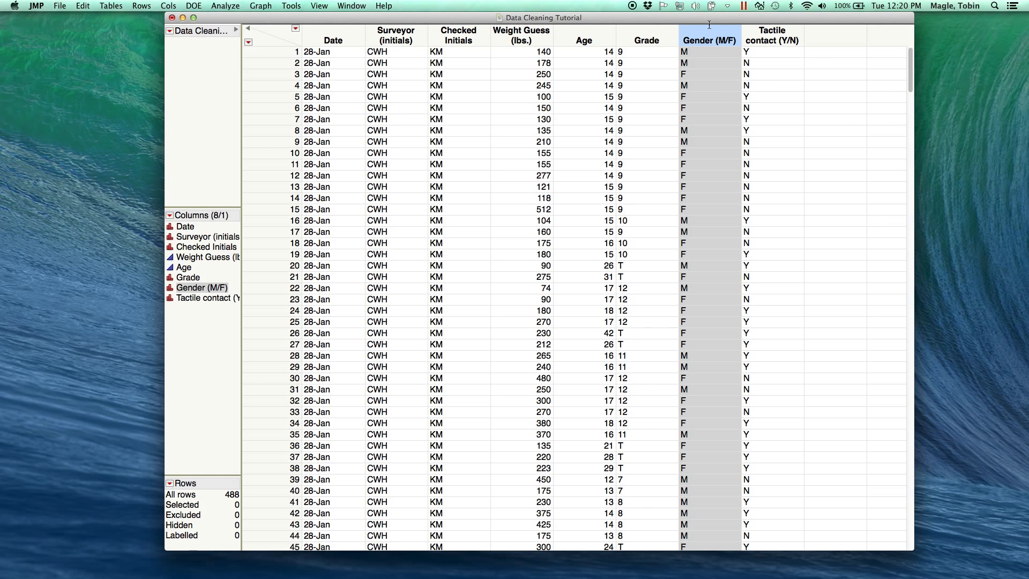
Check the recoded levels with a Distribution report of the Gender (M/F) column, and close the report
click(233, 5)
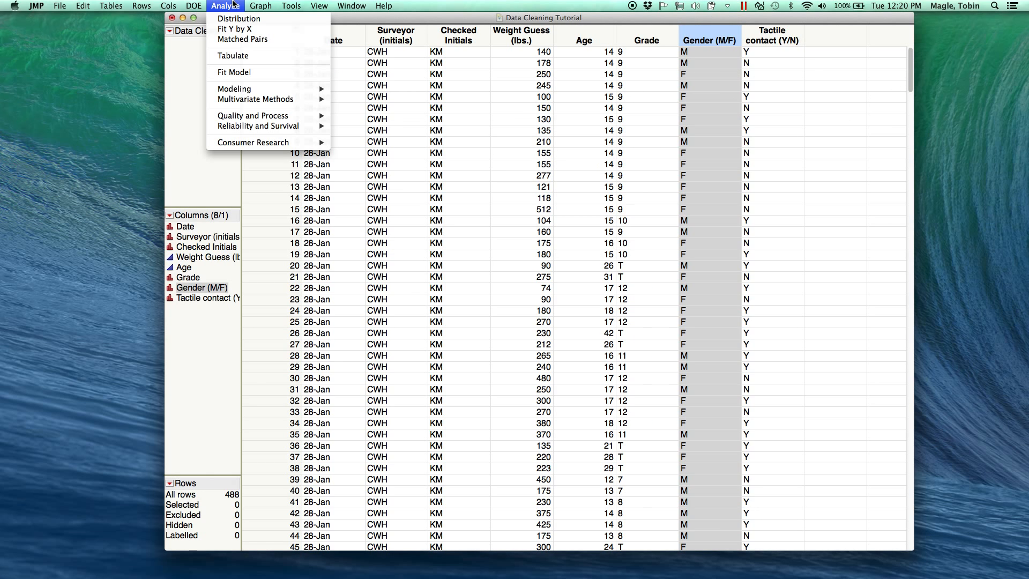
click(239, 18)
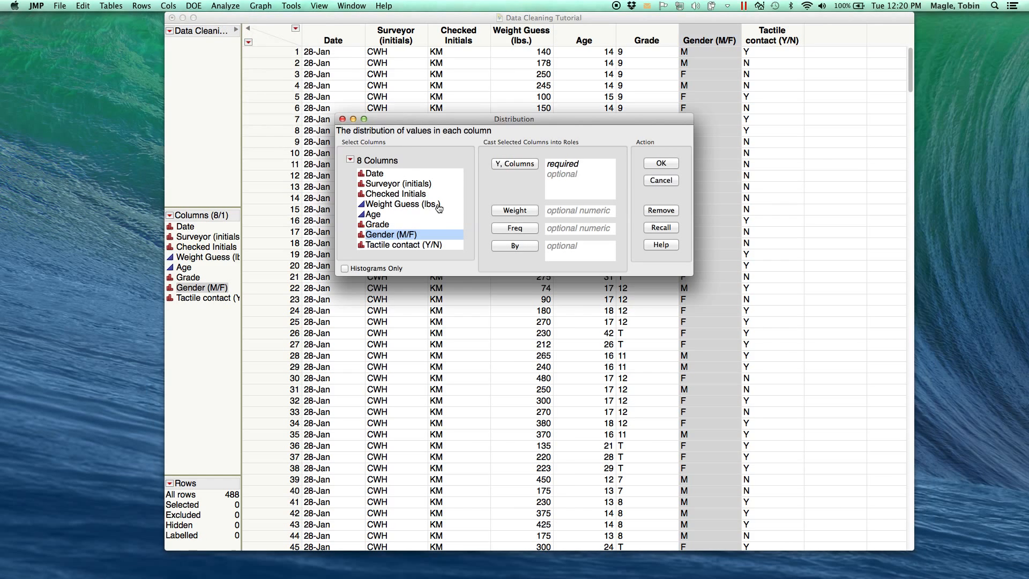
double_click(409, 236)
click(661, 162)
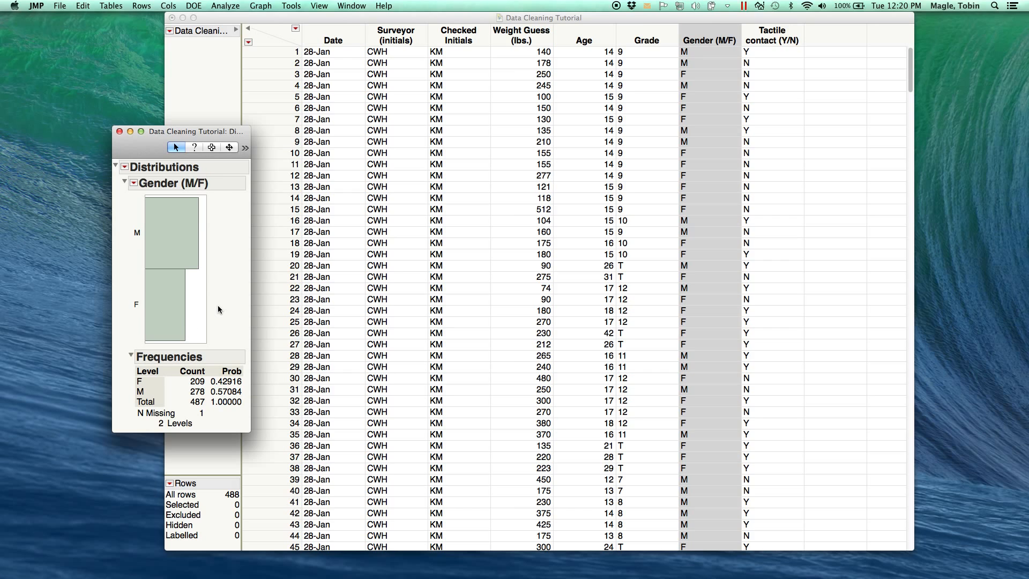
click(120, 132)
Create a Distribution report for the Weight Guess (lbs.) column and move its window clear of the lower screen edge
click(657, 118)
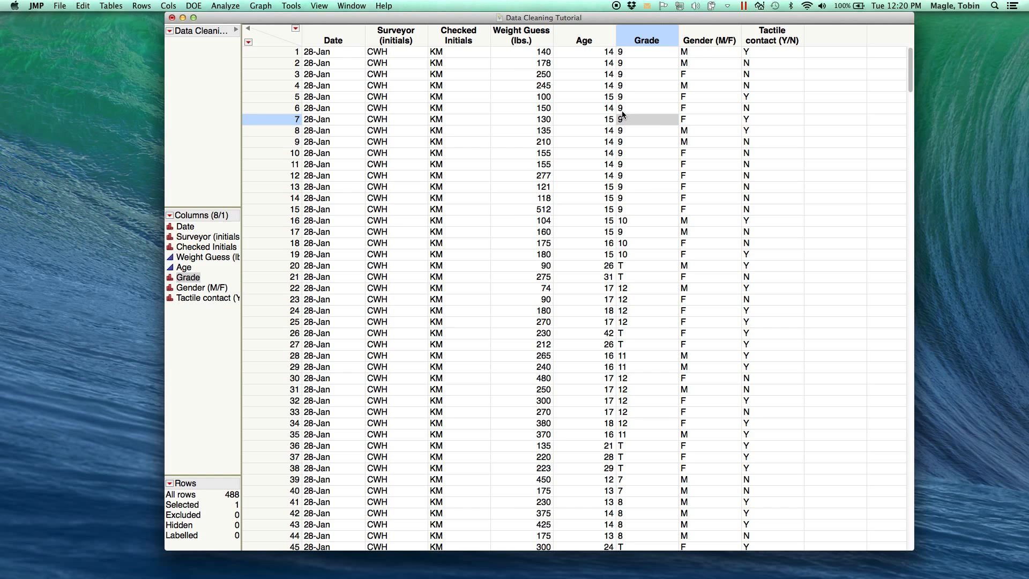
click(538, 52)
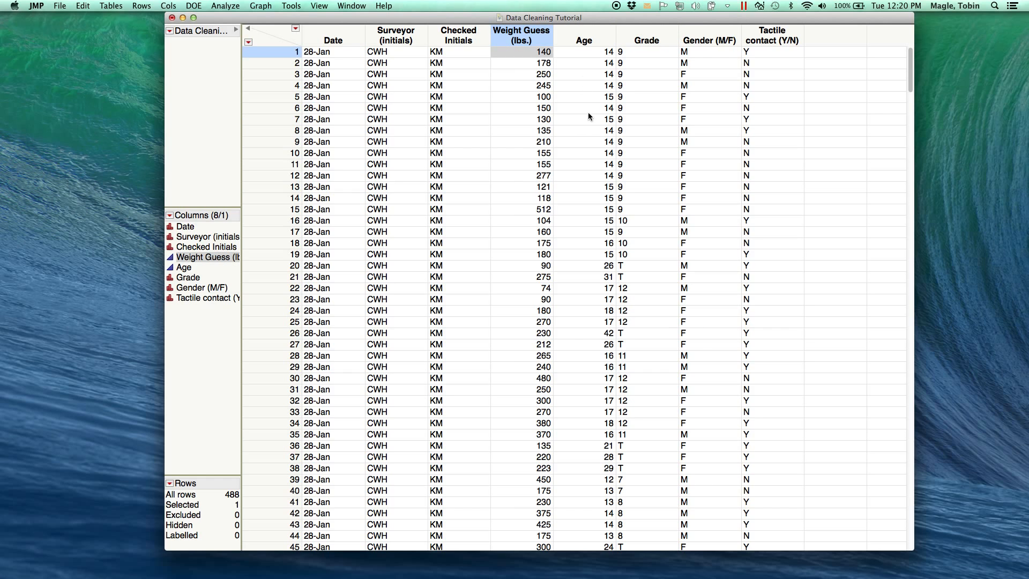
click(233, 6)
click(243, 21)
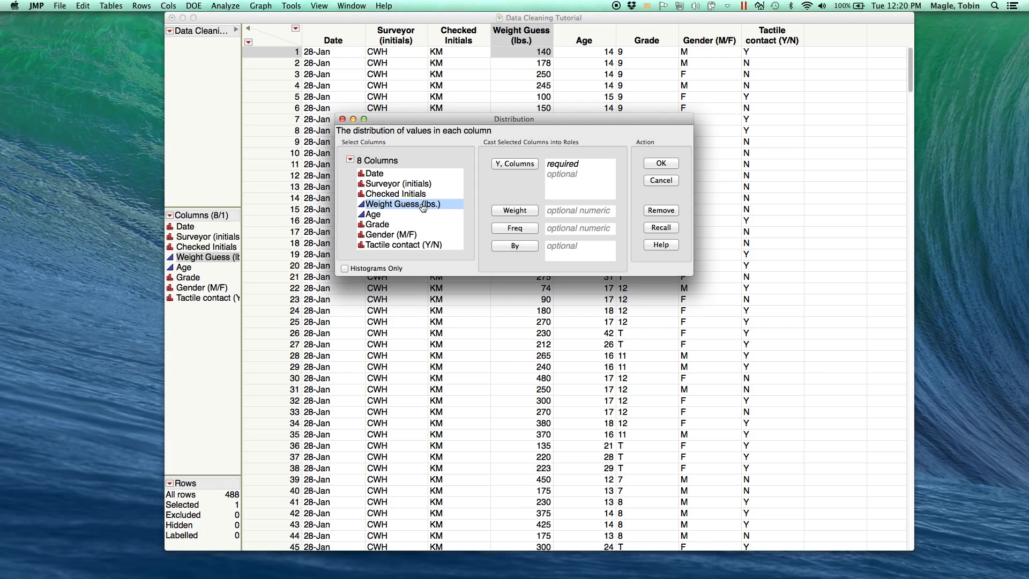
double_click(432, 204)
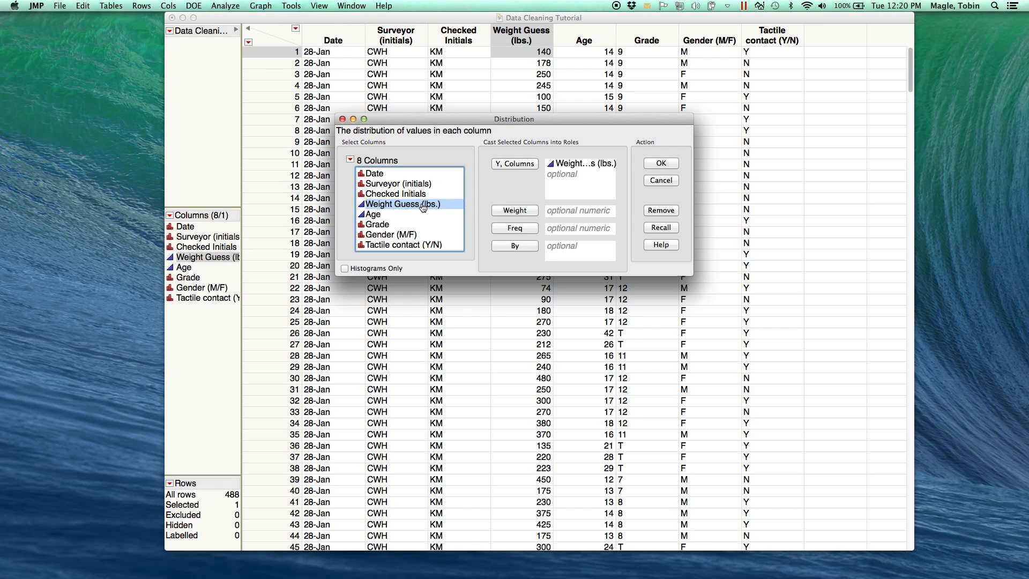
click(659, 164)
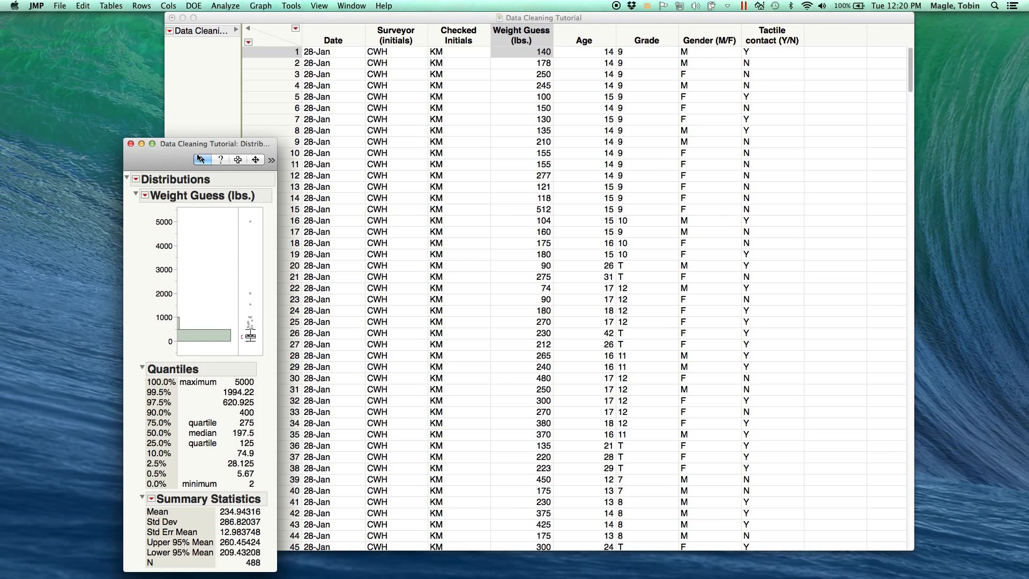
drag(231, 143, 251, 48)
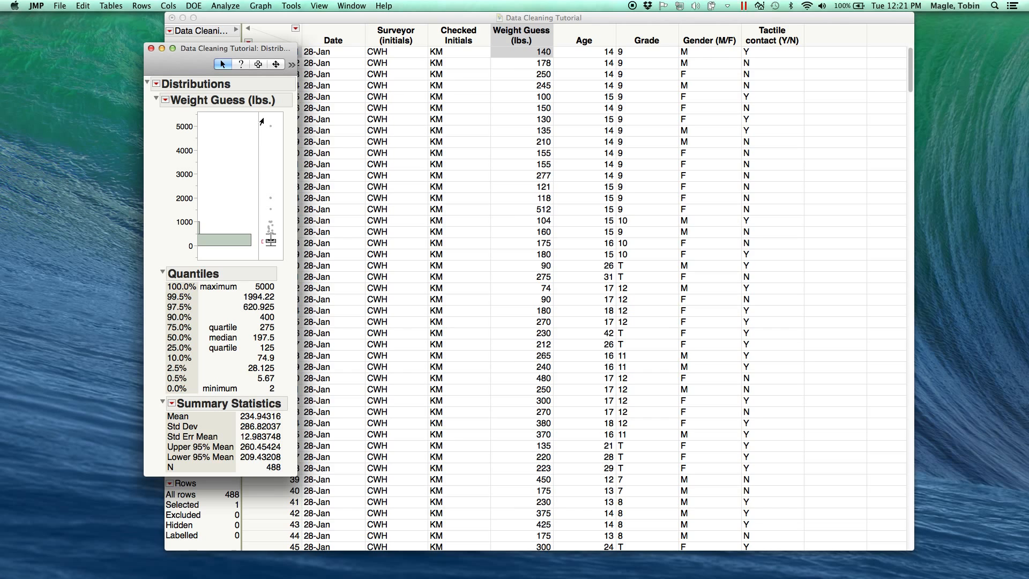
Select the extreme Weight Guess (lbs.) outliers of about 1500 and above in the box plot, and hide and exclude their rows
drag(260, 116, 278, 144)
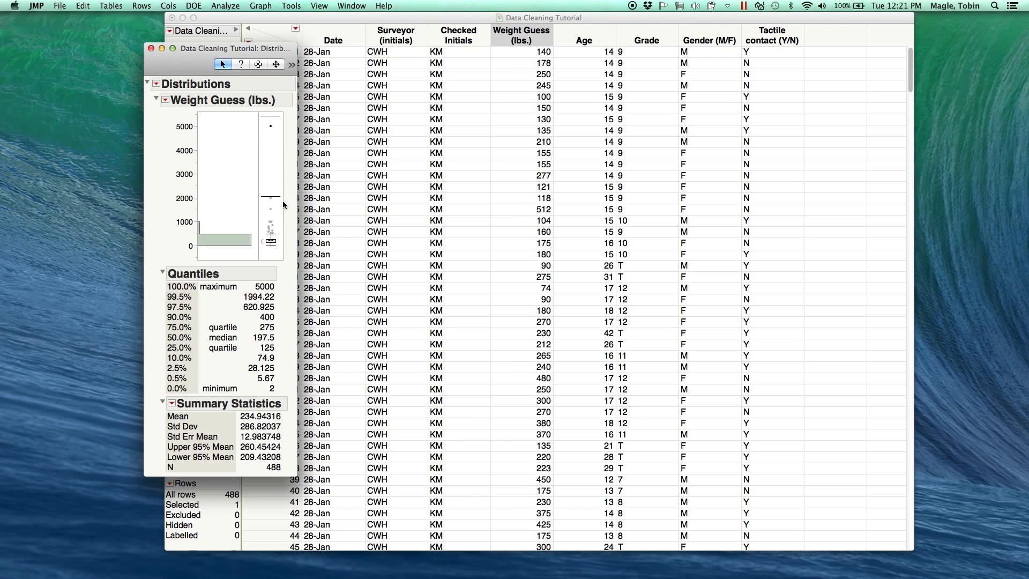
drag(283, 204, 283, 218)
mouse_move(269, 130)
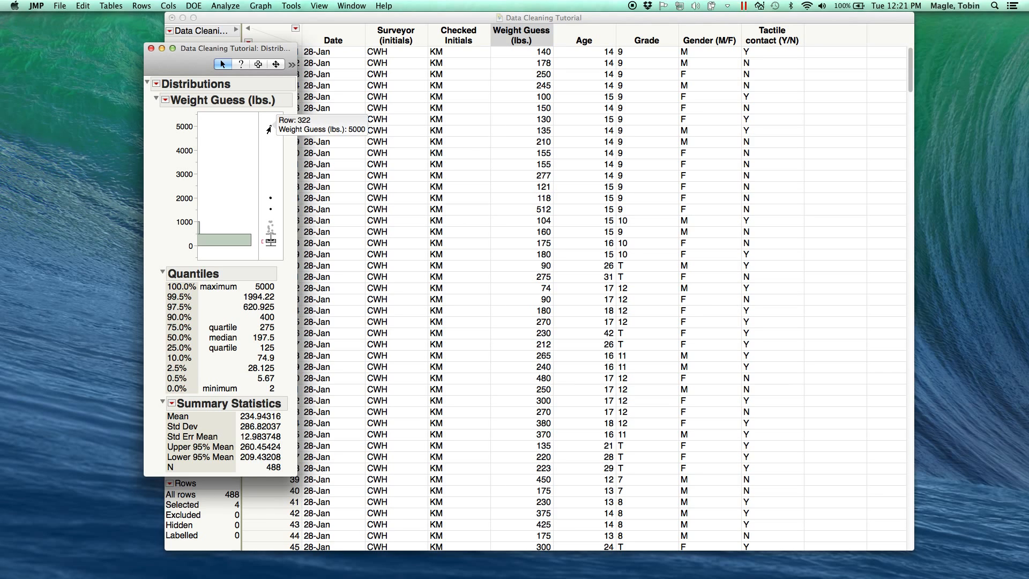
drag(245, 55, 180, 61)
scroll(803, 150, down, 4)
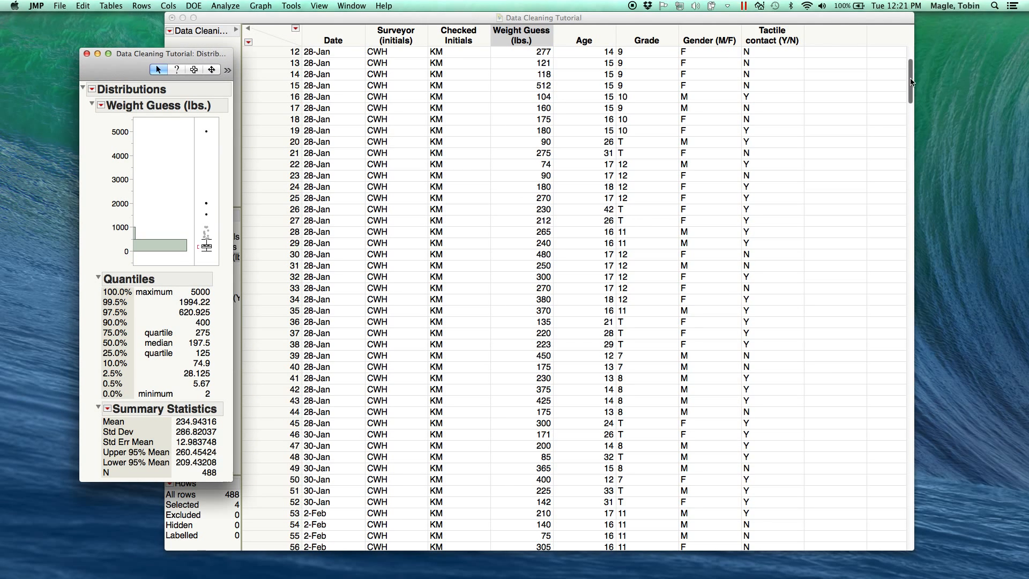
drag(911, 99, 917, 375)
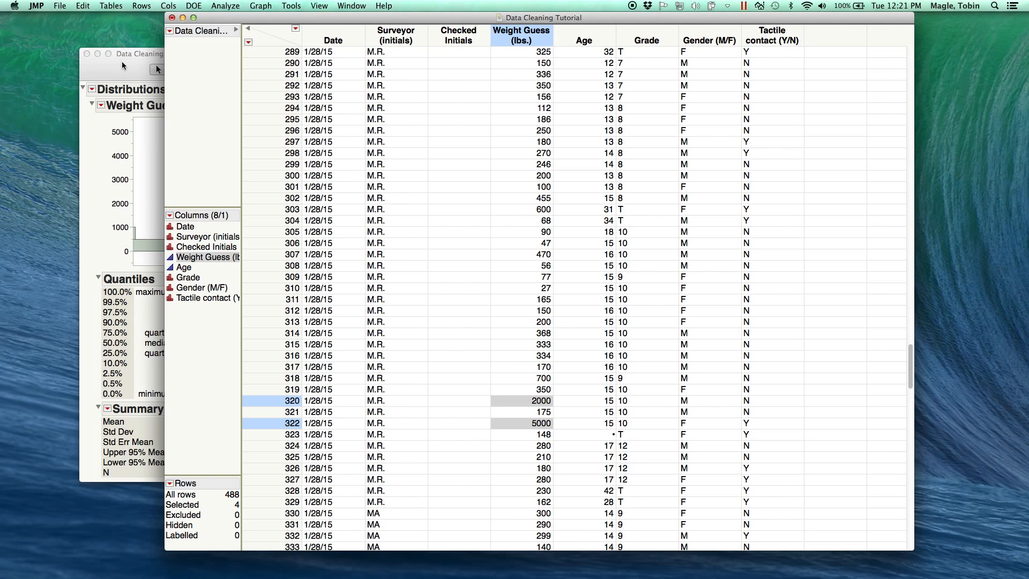
drag(122, 54, 63, 48)
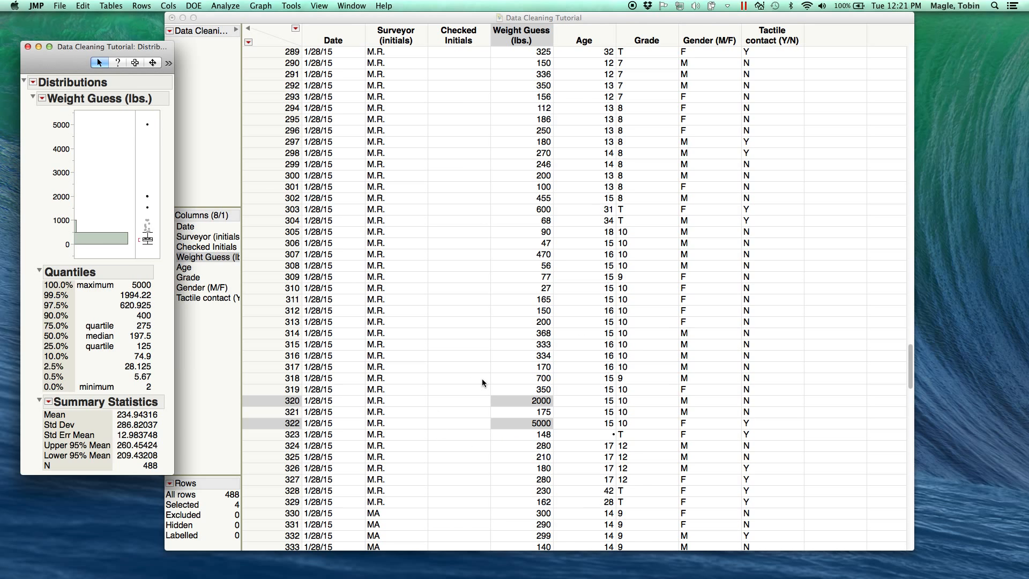
right_click(147, 200)
mouse_move(149, 200)
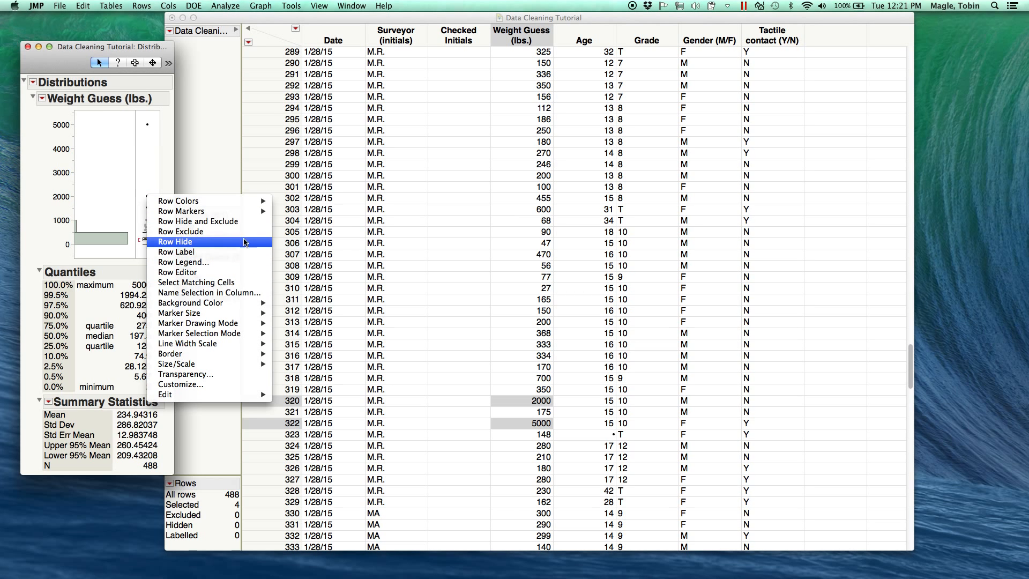
click(239, 221)
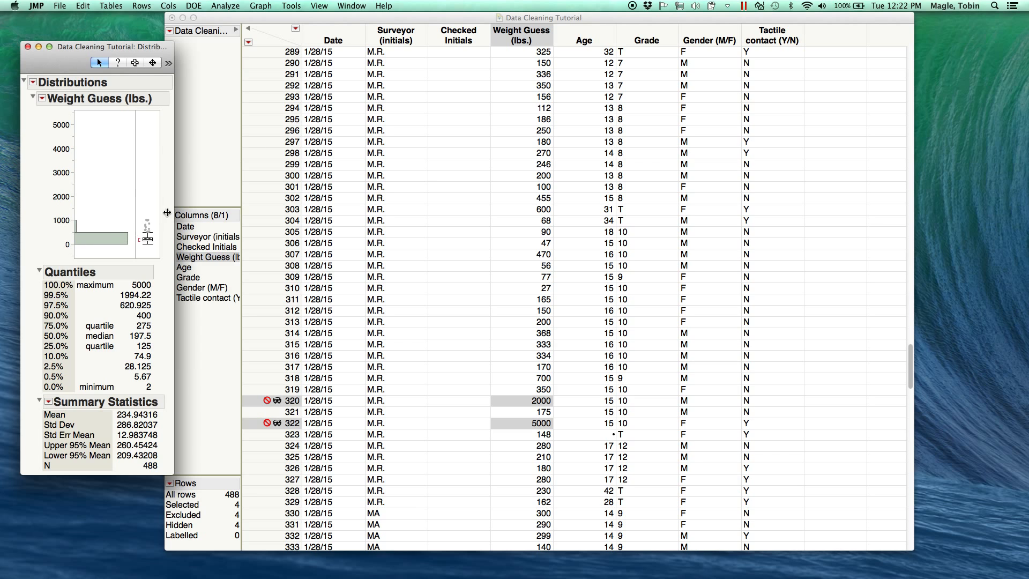
Create a second Distribution report for Weight Guess (lbs.) without the excluded rows and place its window beside the first report
click(225, 6)
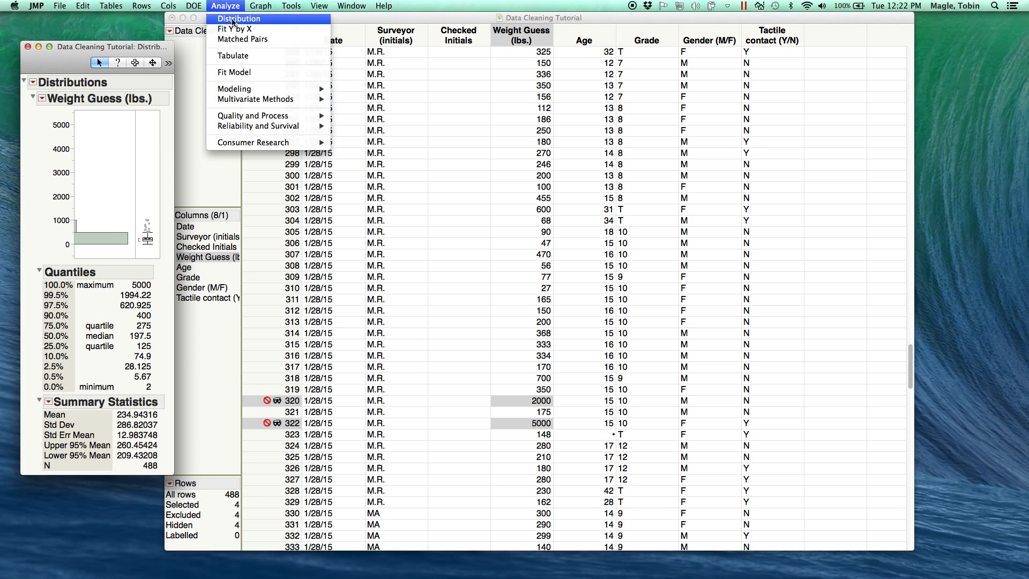
click(234, 19)
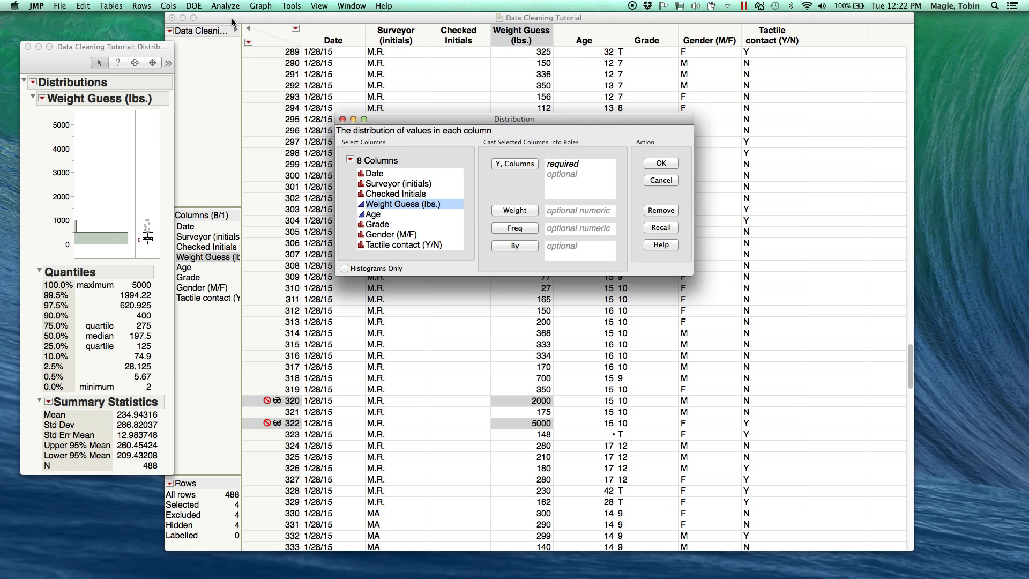
double_click(391, 205)
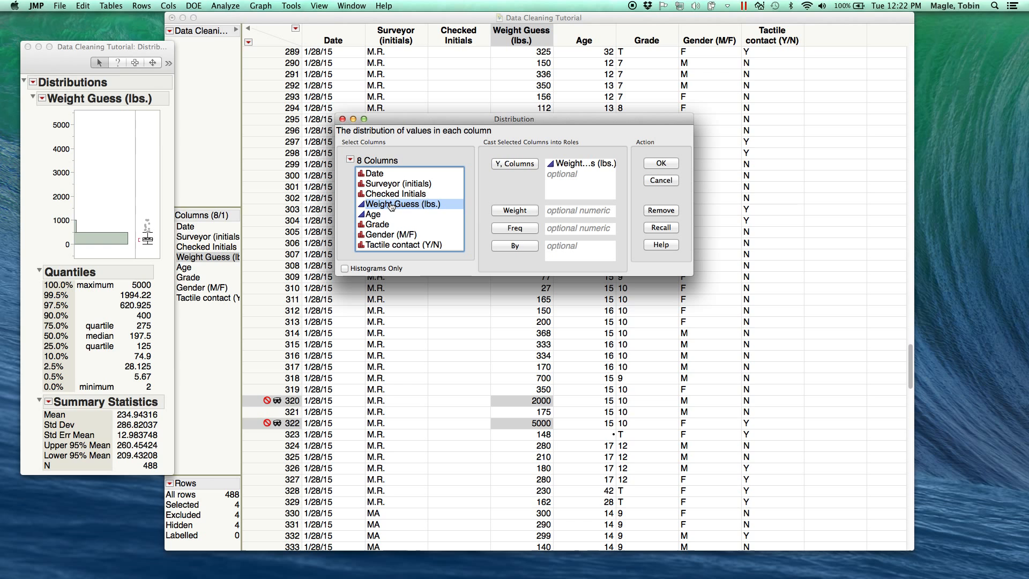
click(661, 165)
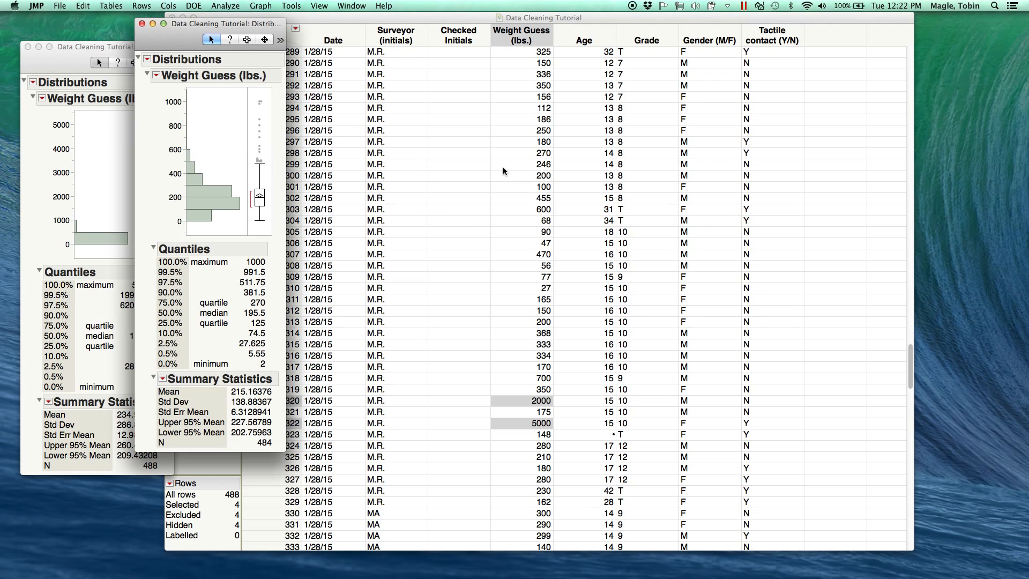
drag(241, 41, 279, 72)
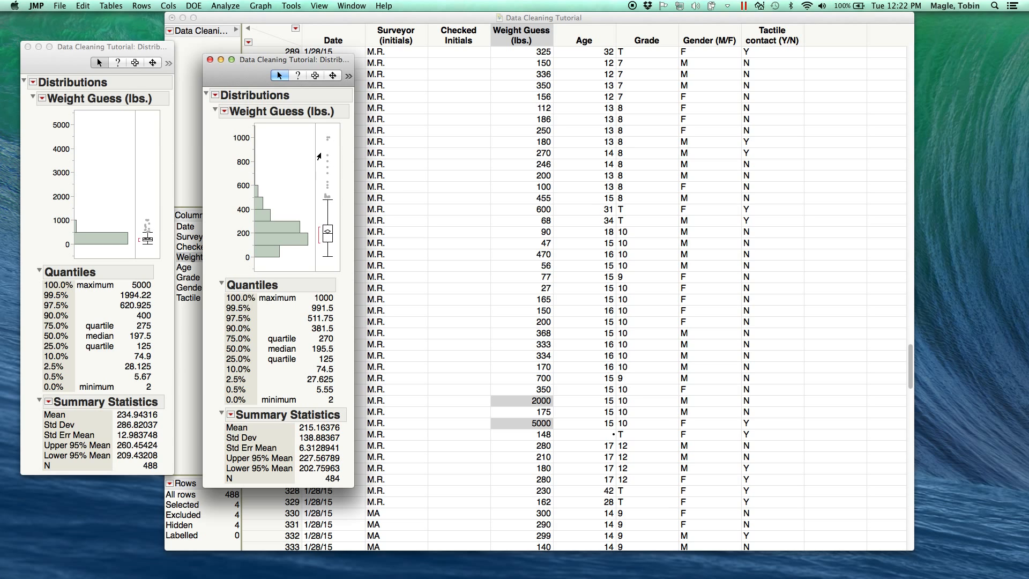
Select the outliers of about 500 and above in the second report's box plot, and hide and exclude their rows
mouse_move(330, 163)
drag(316, 128, 341, 199)
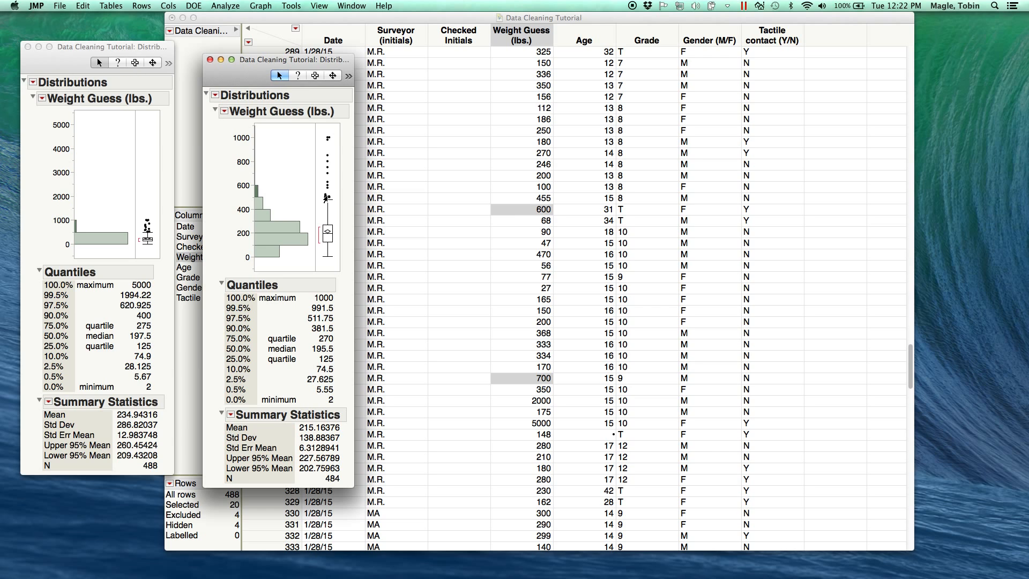
right_click(326, 199)
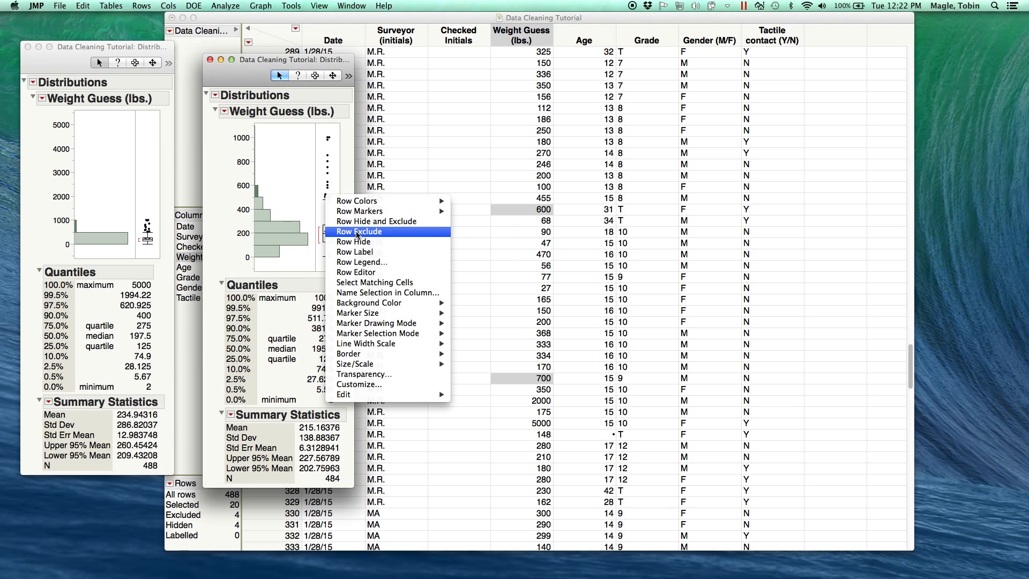
click(412, 222)
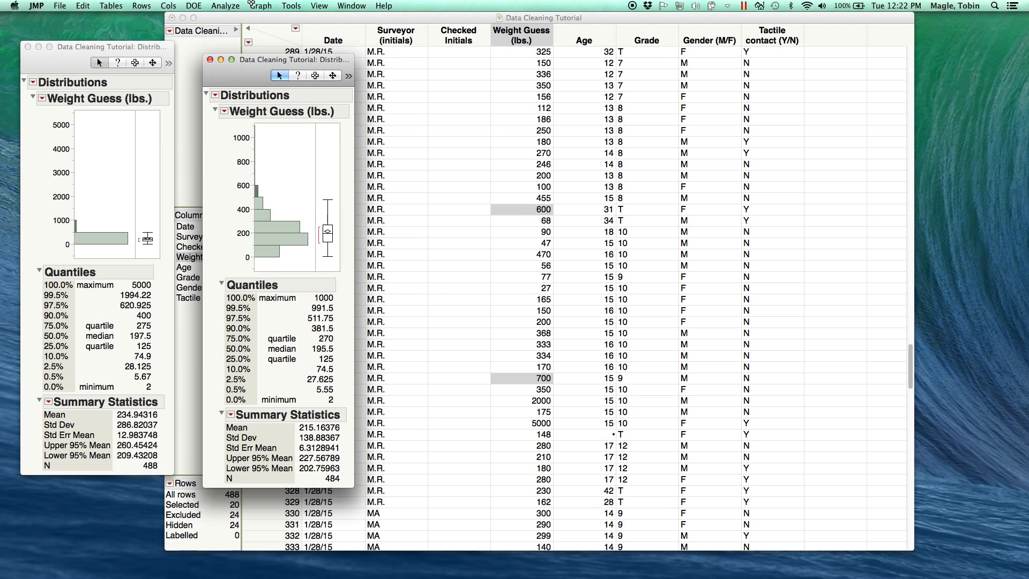
Create a third Distribution report for Weight Guess (lbs.) and place its window beside the second report
click(225, 5)
click(236, 18)
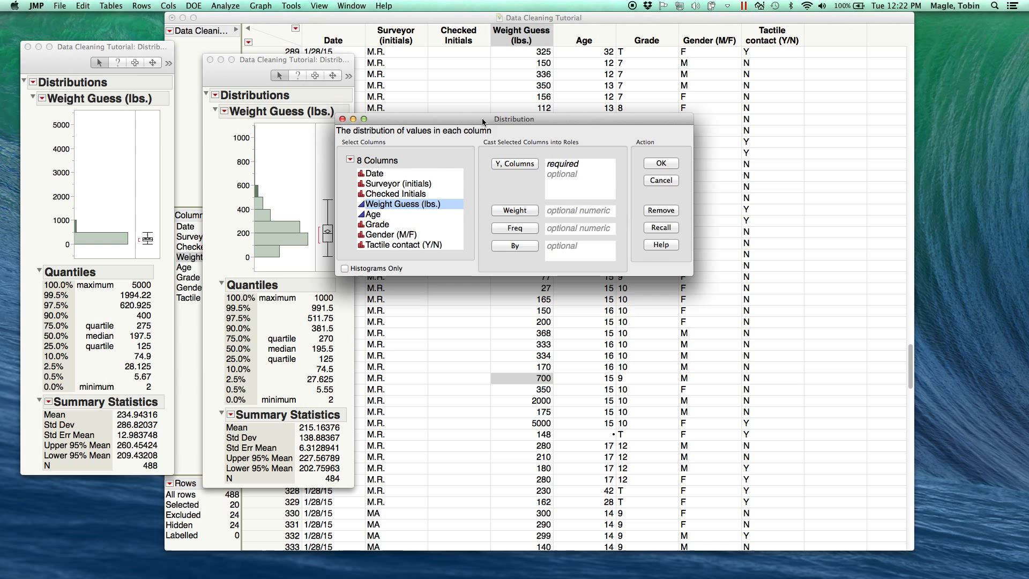
click(515, 163)
click(659, 163)
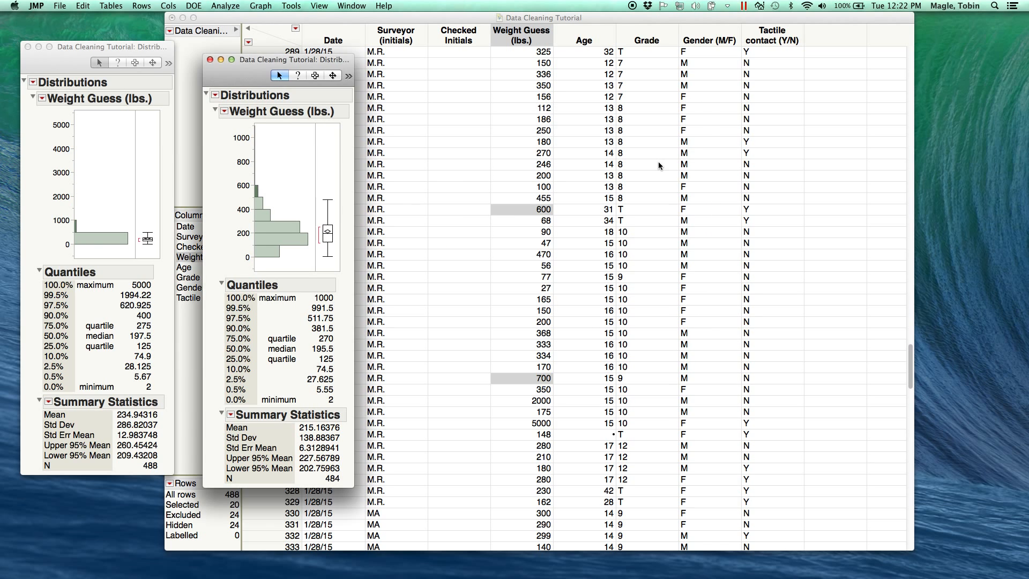
drag(202, 39, 420, 57)
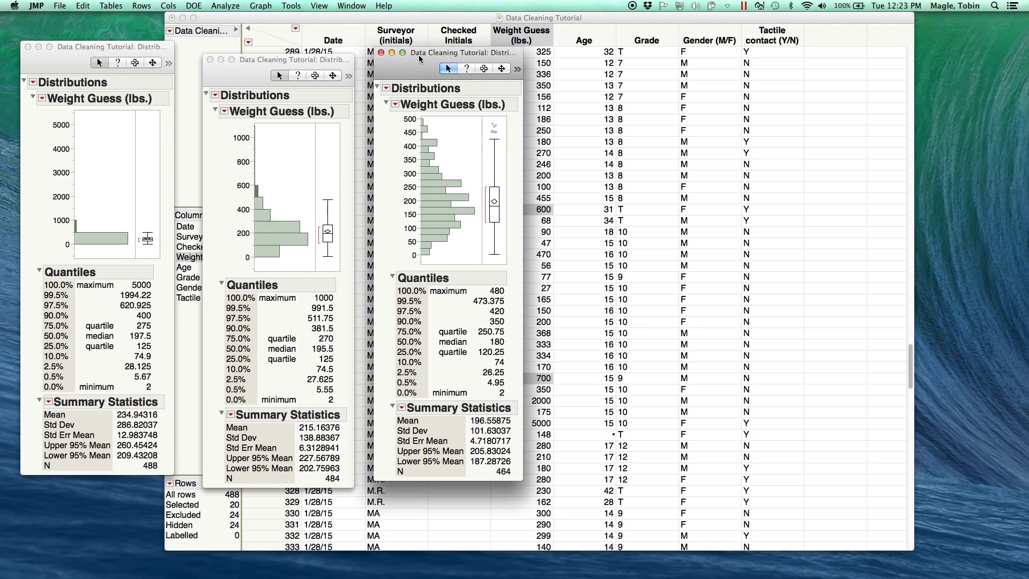
Select the outliers of about 450 and above in the third report's box plot, and hide and exclude their rows
click(492, 127)
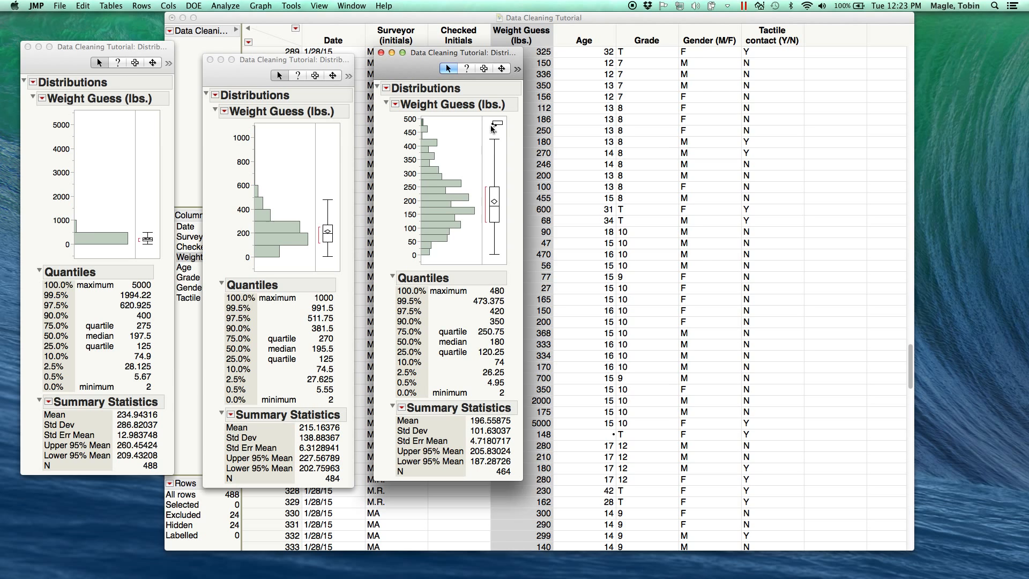
drag(491, 128, 487, 134)
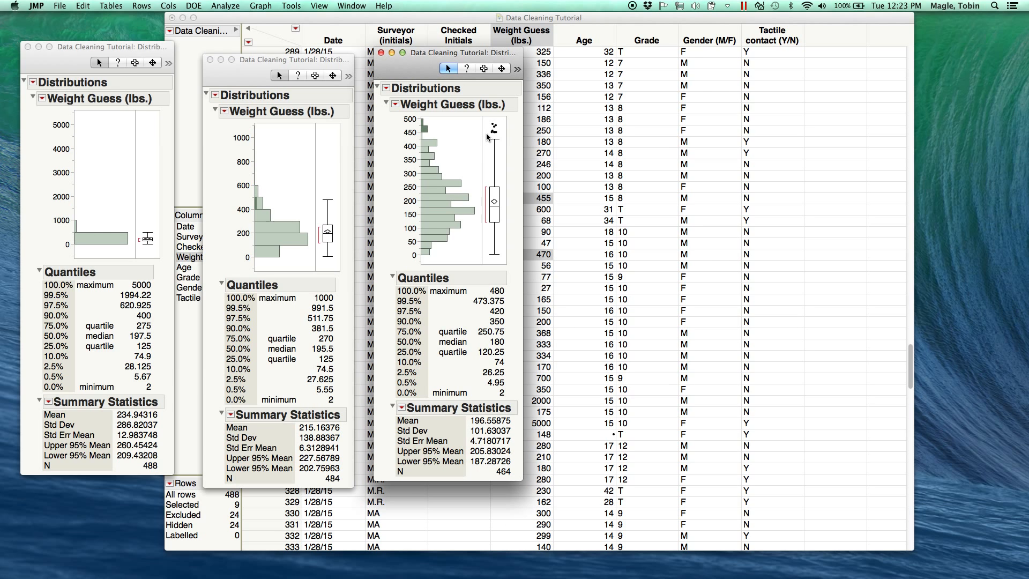
right_click(491, 133)
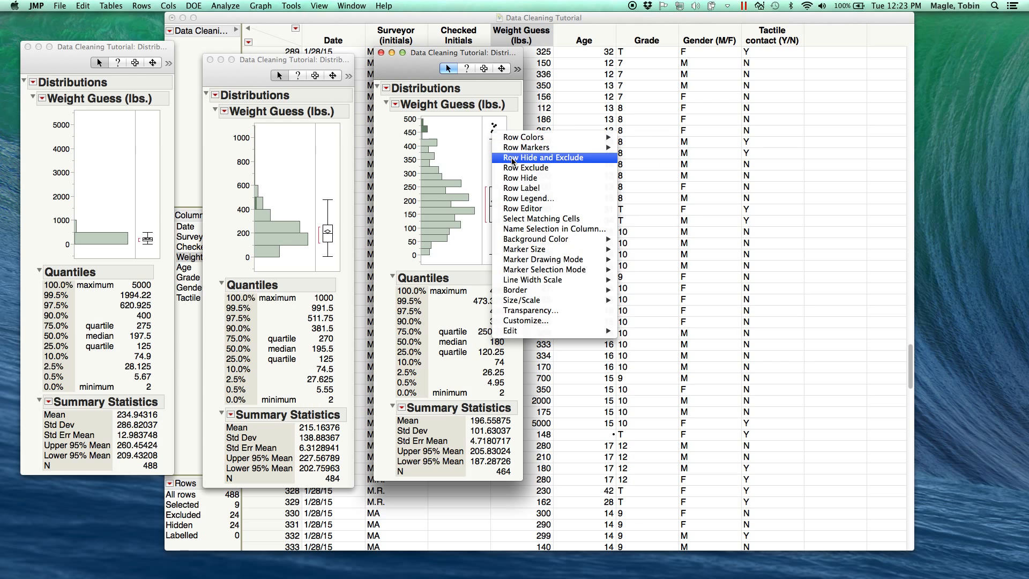
click(542, 157)
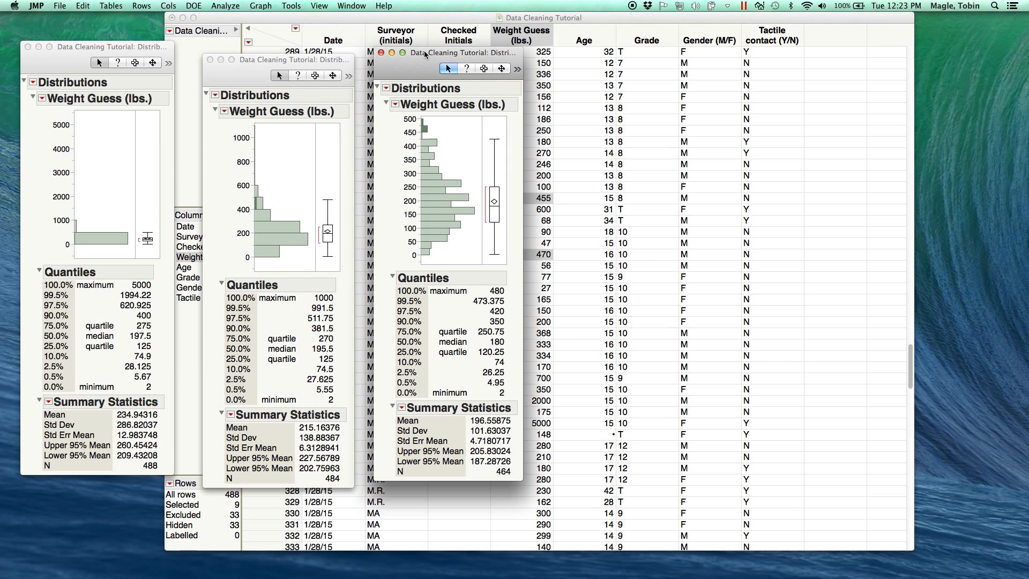
Create a fourth Distribution report for Weight Guess (lbs.) and place its window beside the third report
click(220, 6)
click(239, 17)
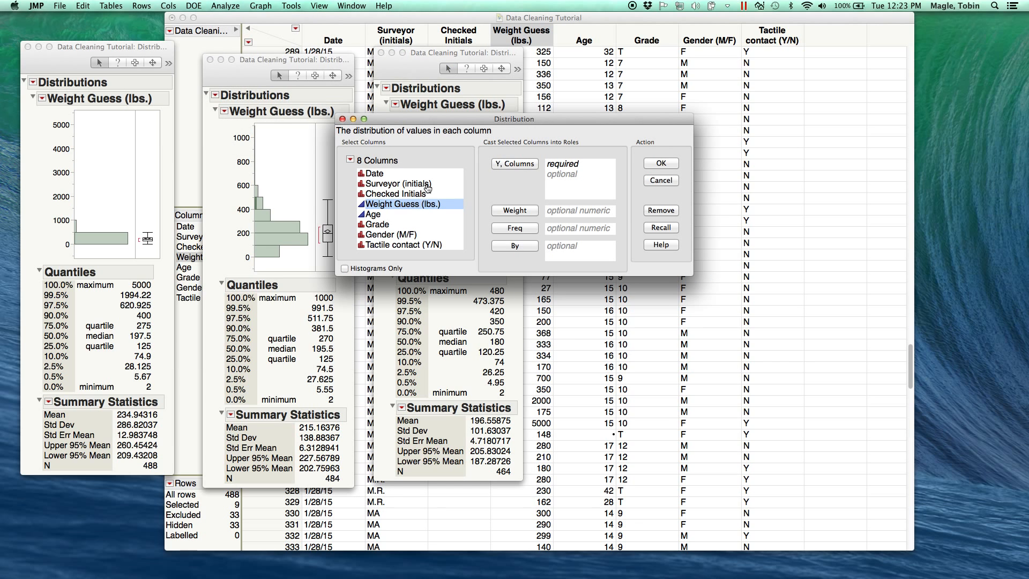
double_click(418, 203)
click(661, 163)
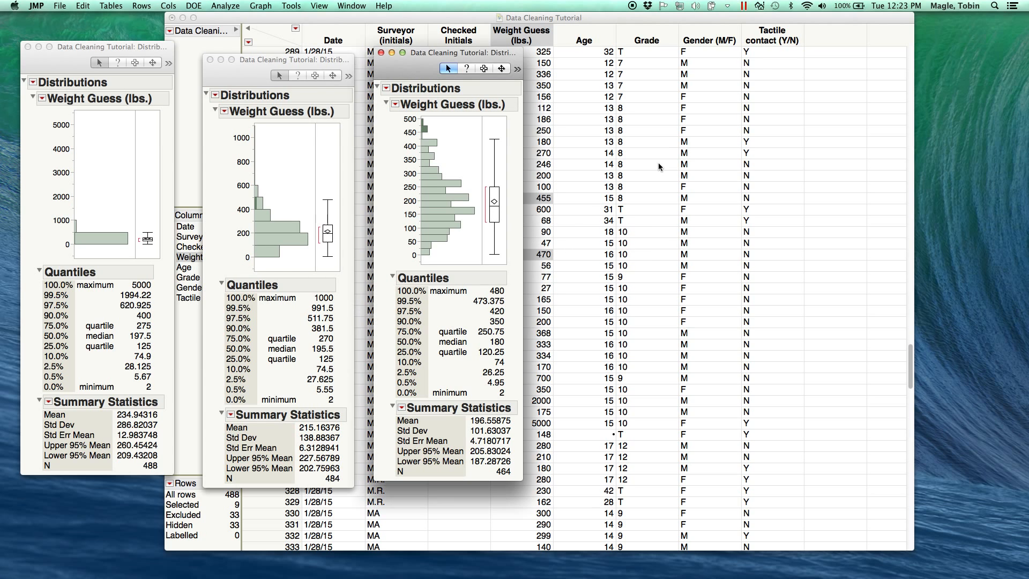
drag(219, 48, 597, 58)
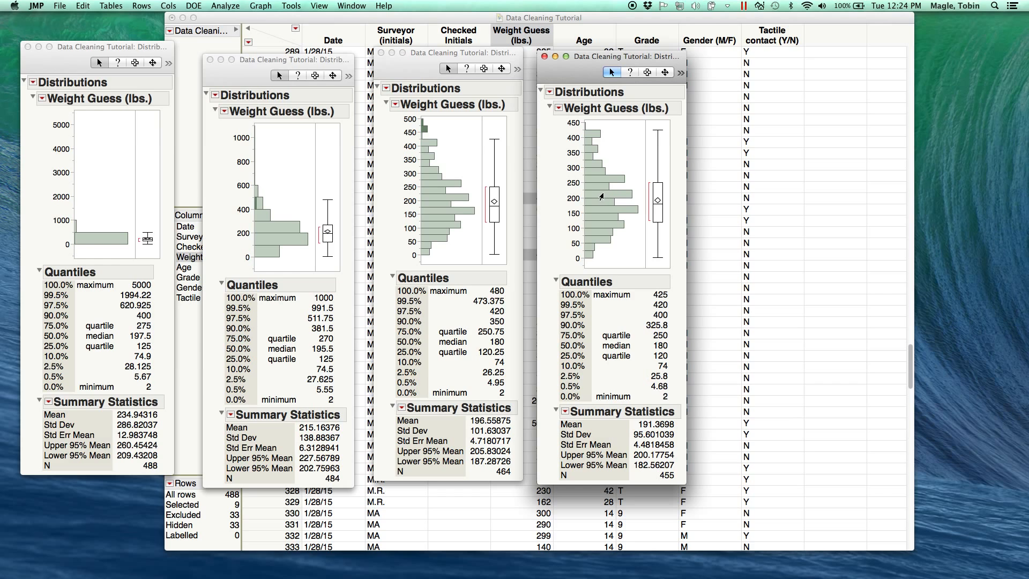
Select the rows in the 200–225 bar of the fourth report's Weight Guess (lbs.) histogram
click(604, 195)
right_click(604, 195)
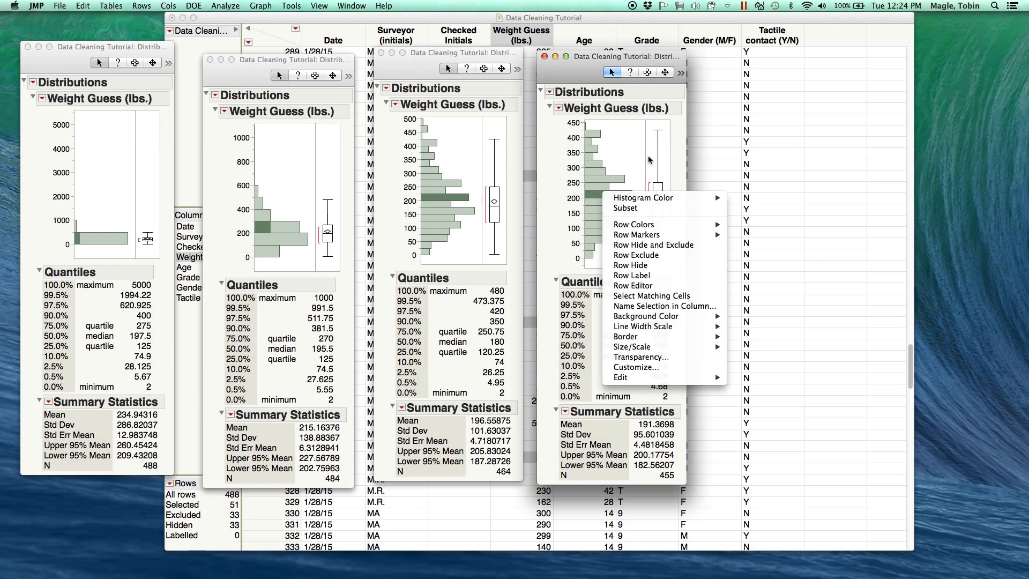
click(623, 129)
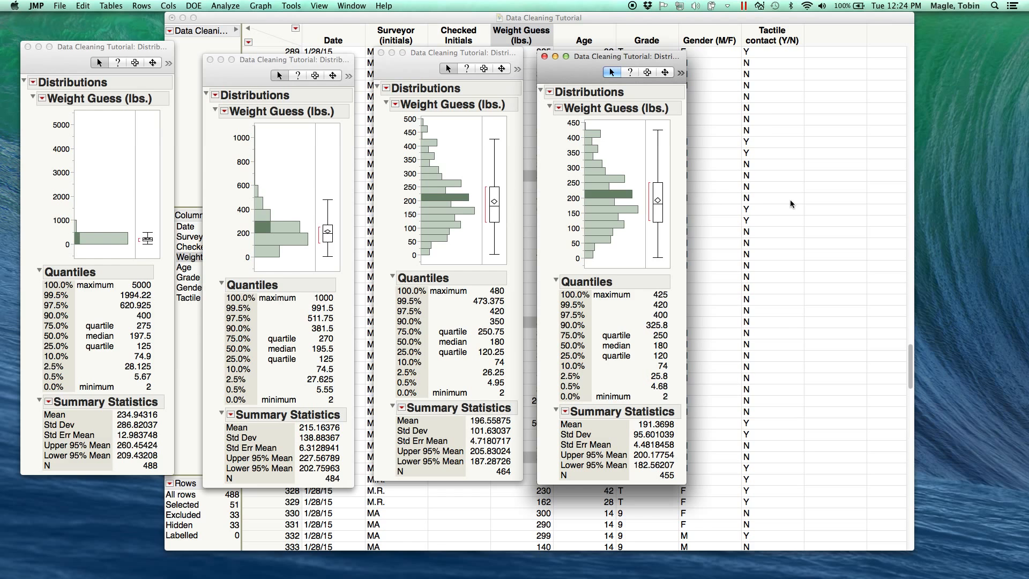
Bring the data table to the front at its first rows and arrange it beside the first two Distribution reports
click(804, 202)
scroll(744, 248, down, 1)
scroll(744, 247, down, 5)
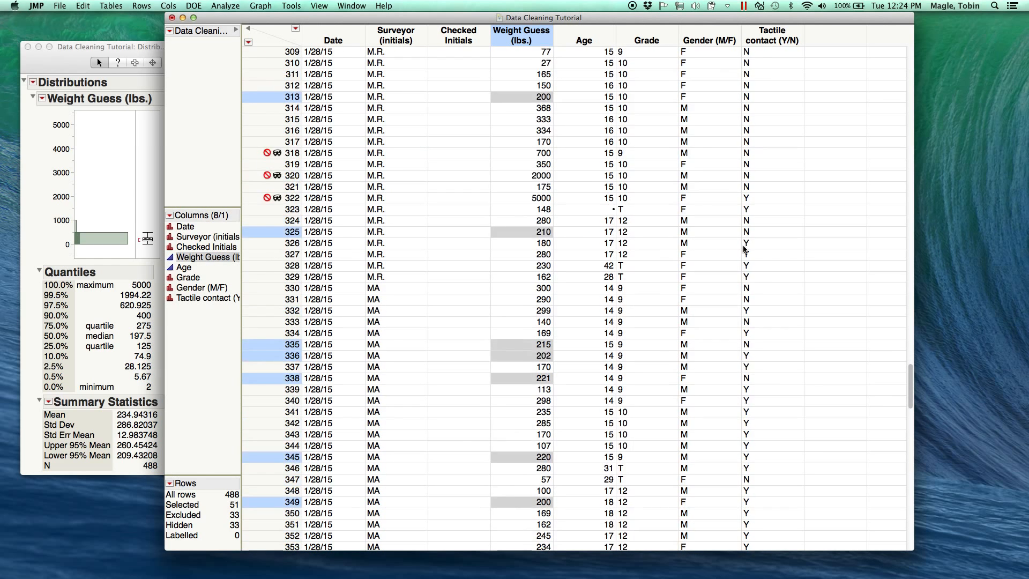
scroll(744, 248, up, 20)
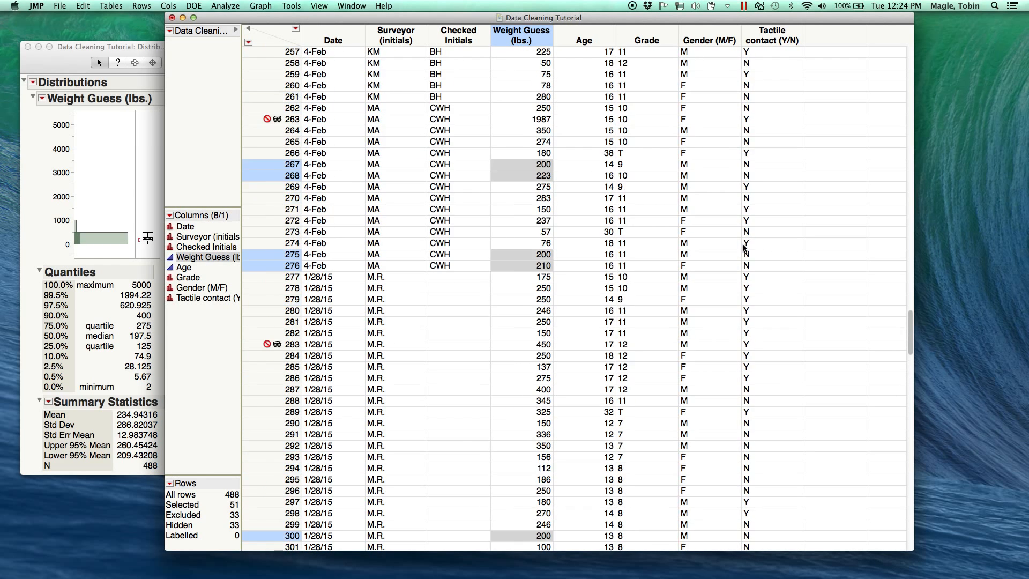
drag(910, 306, 915, 48)
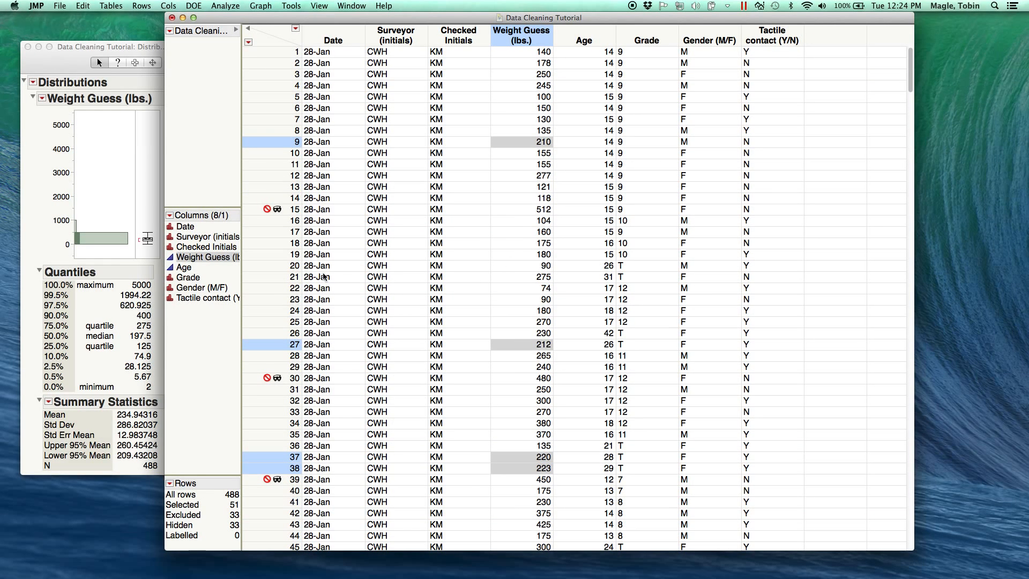
drag(405, 20, 530, 19)
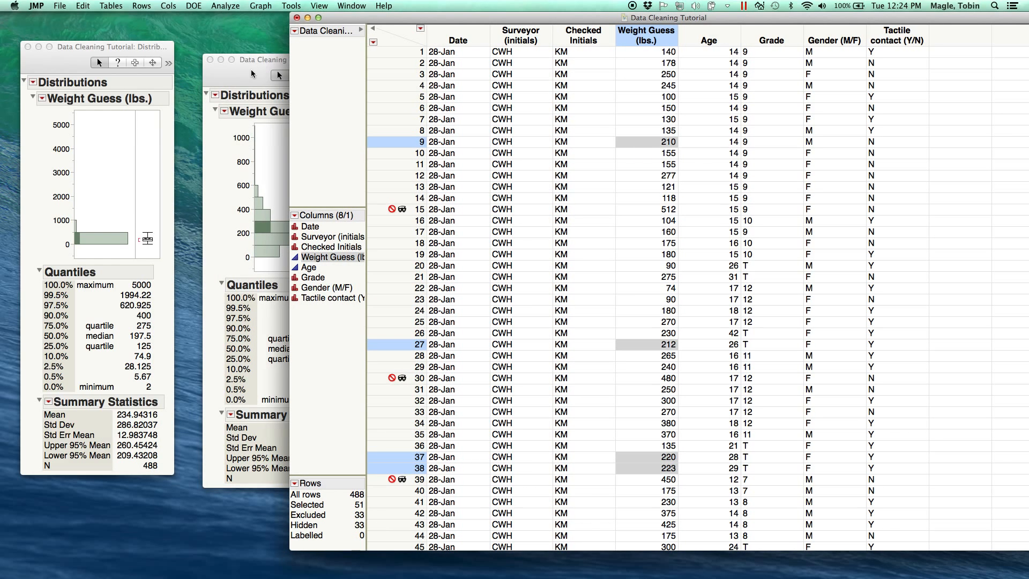
drag(244, 72, 222, 64)
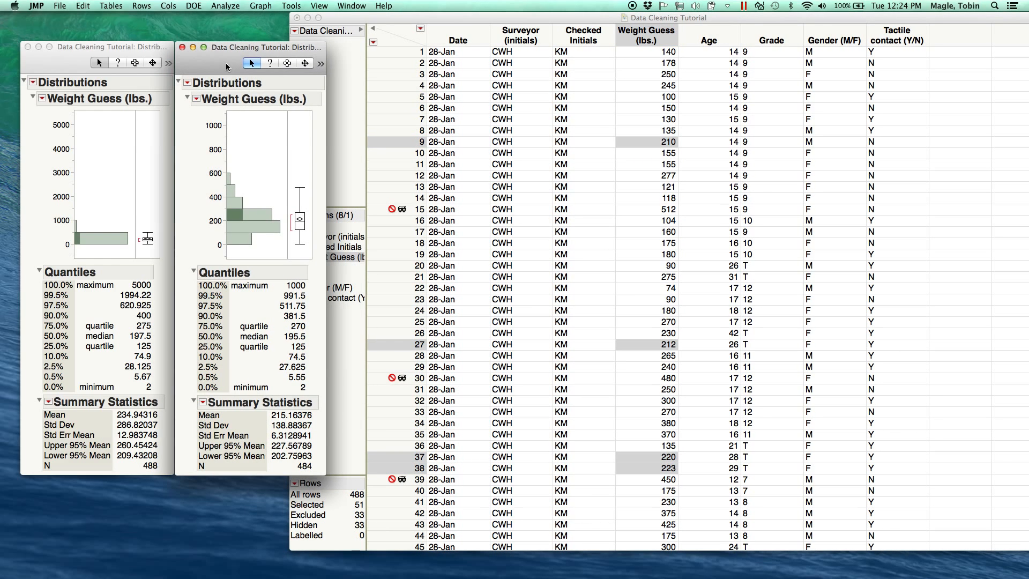
Restore row 15 of the data table by removing its hidden and excluded states
click(394, 209)
click(394, 209)
right_click(394, 210)
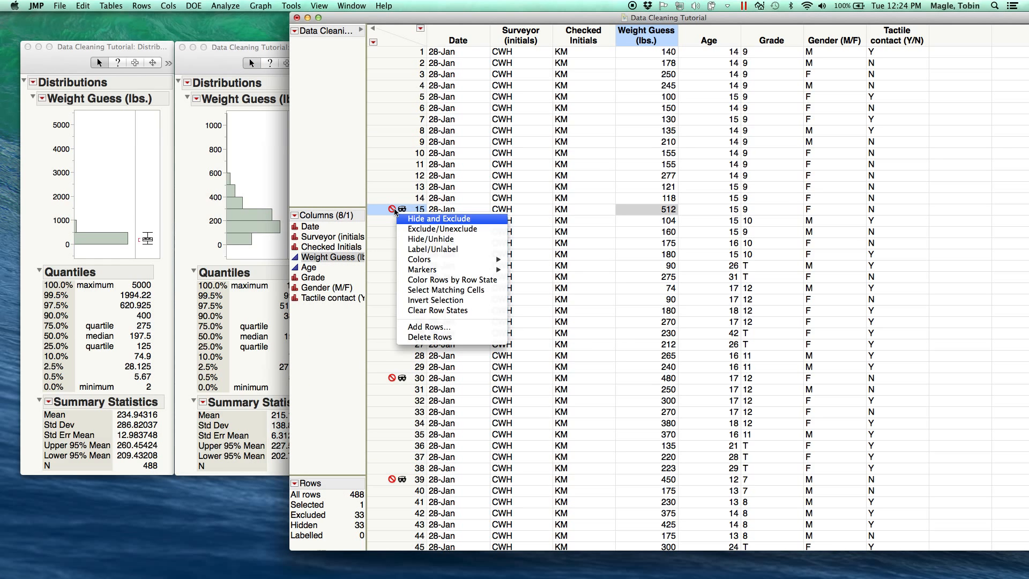
click(415, 219)
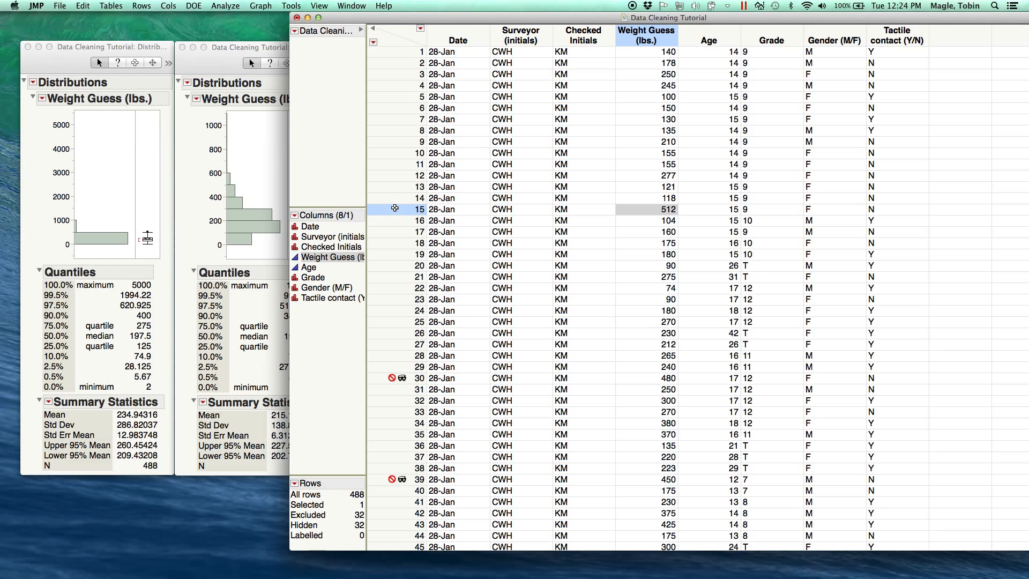
Exclude row 15 again without hiding it, and switch to QuickTime Player
right_click(394, 210)
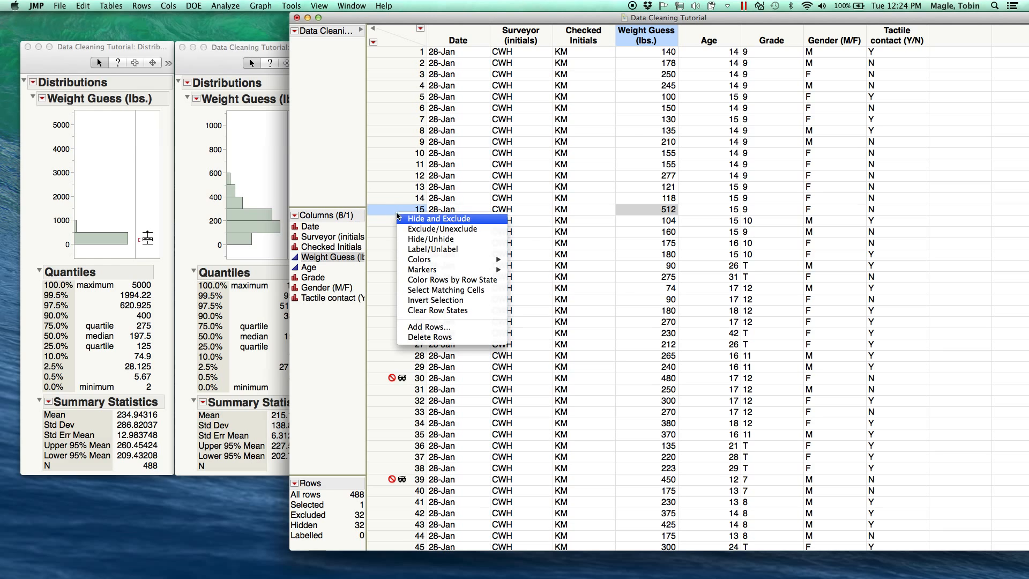
click(415, 230)
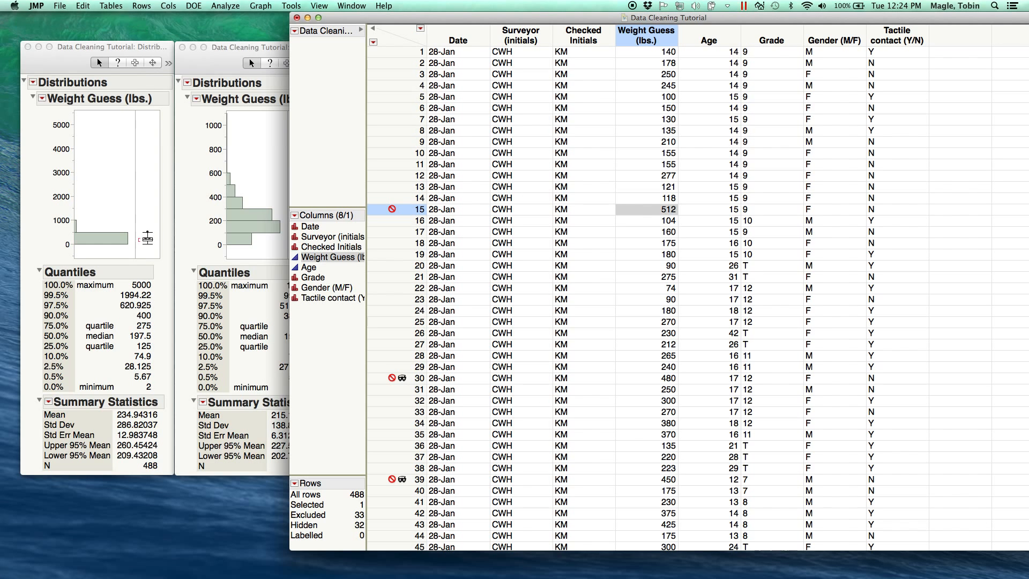
key(super+Tab)
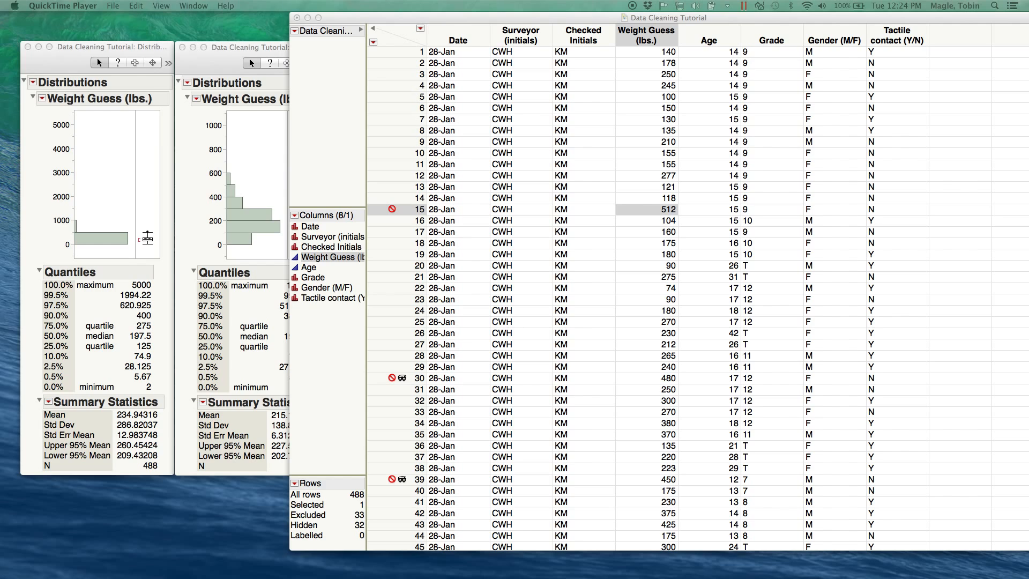